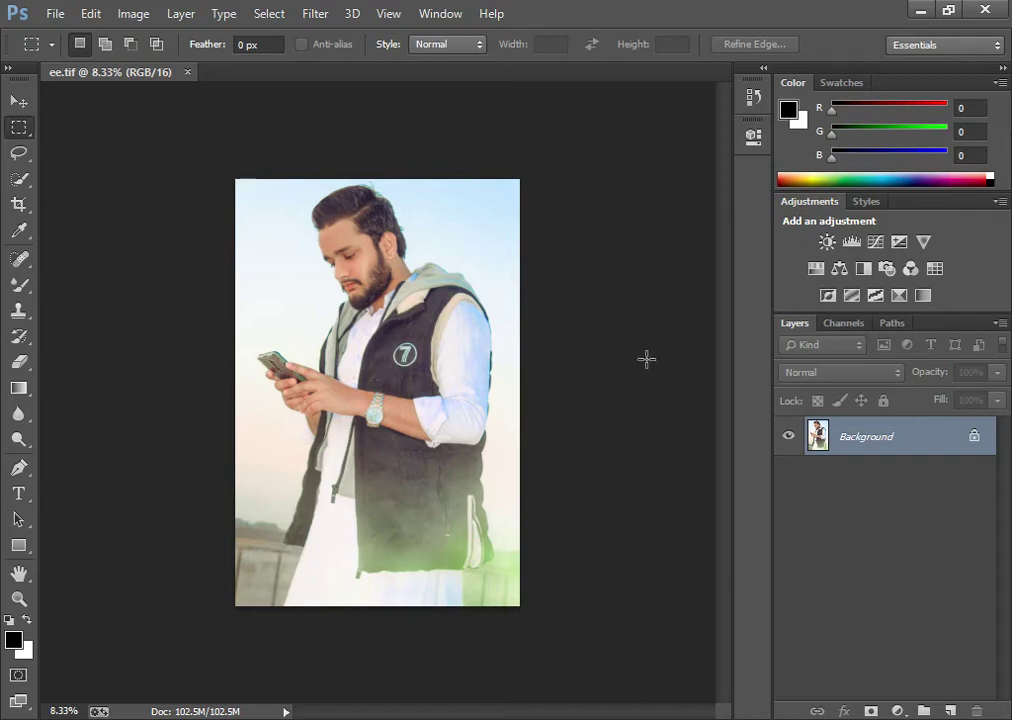
Step: Minimize Photoshop and place the 2021 archive beside the 2021 folder on the desktop
left_click(922, 12)
left_click_drag(782, 228, 628, 275)
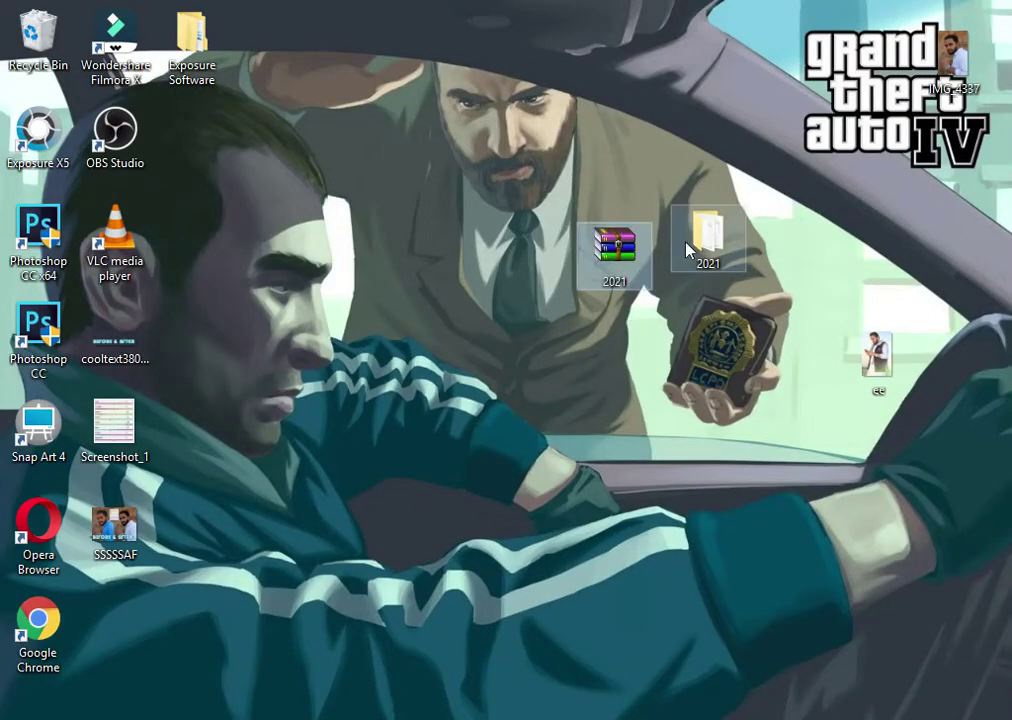
Step: Extract the 2021 archive in place, check its 14 .xmp presets, and close the folder
right_click(603, 256)
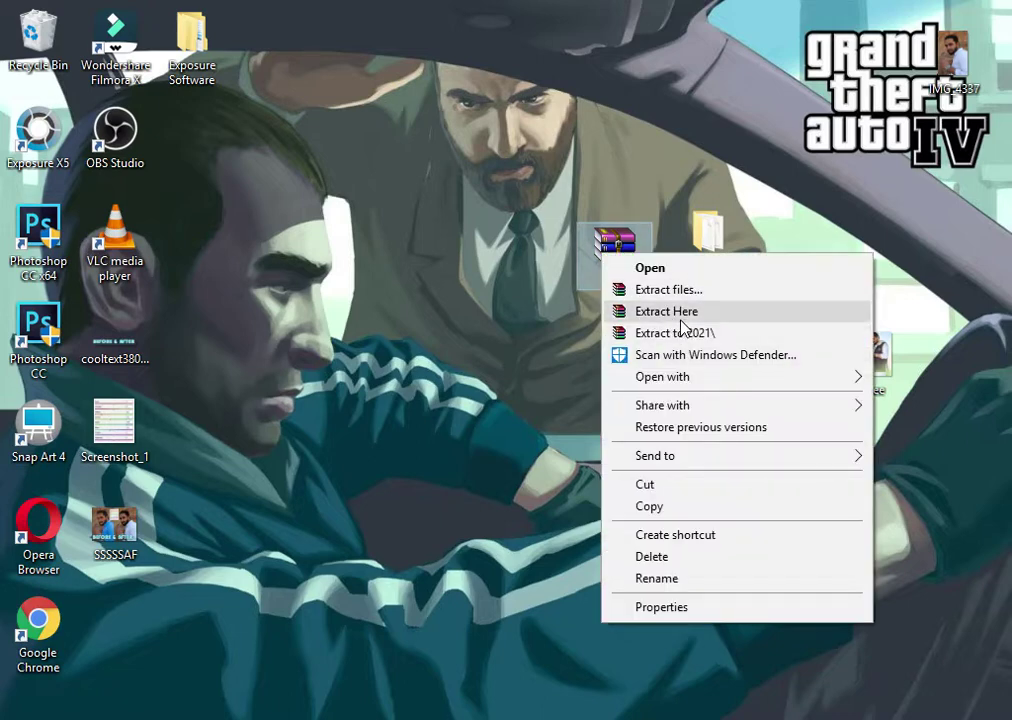
left_click(707, 228)
double_click(707, 228)
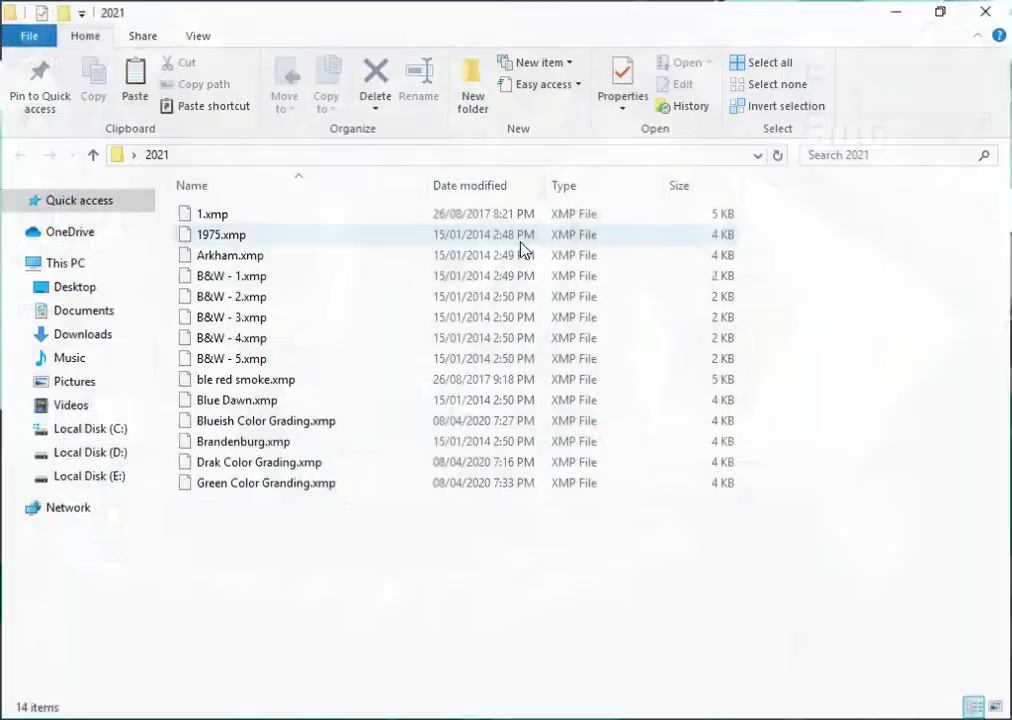
left_click_drag(440, 572, 316, 210)
left_click(380, 574)
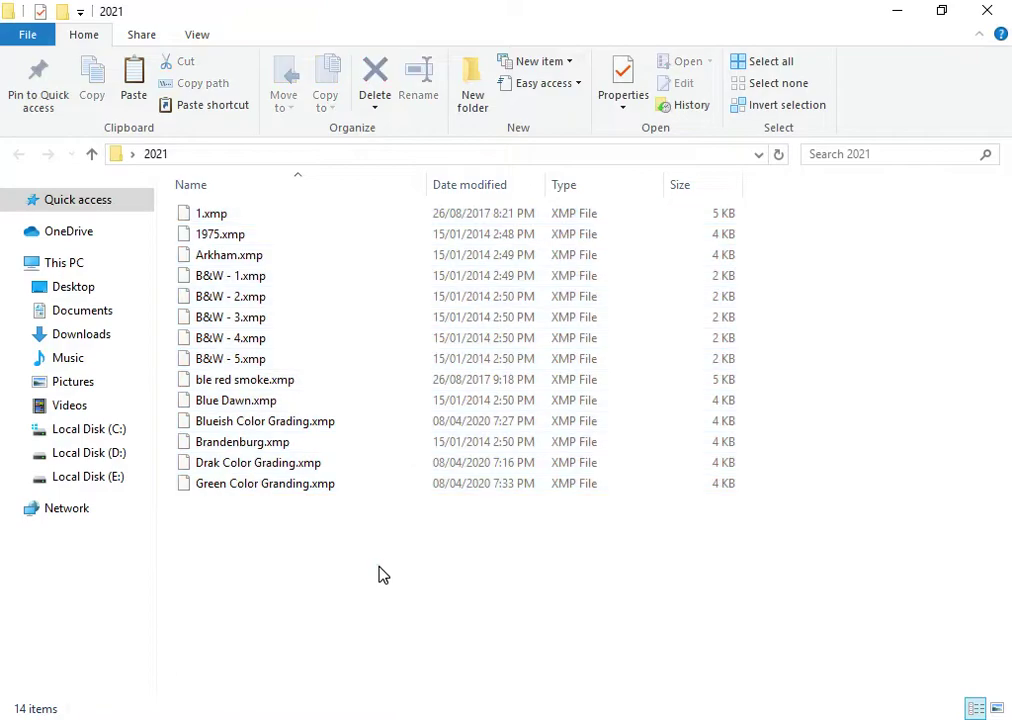
left_click(987, 11)
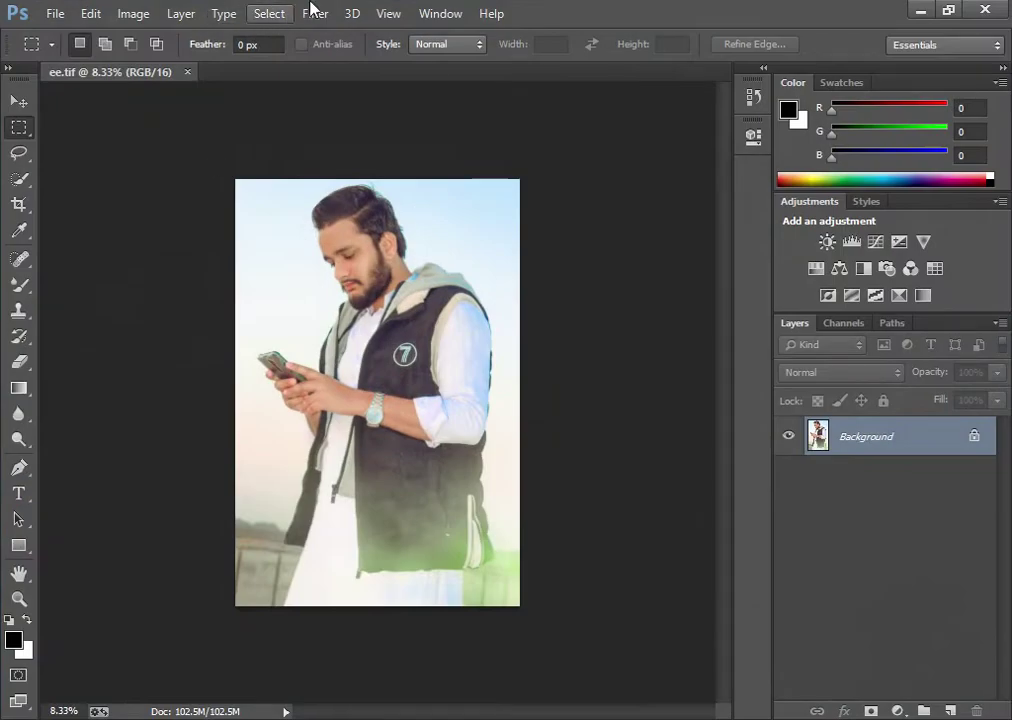
Step: Launch Filter > Camera Raw Filter on the ee.tif portrait
left_click(315, 13)
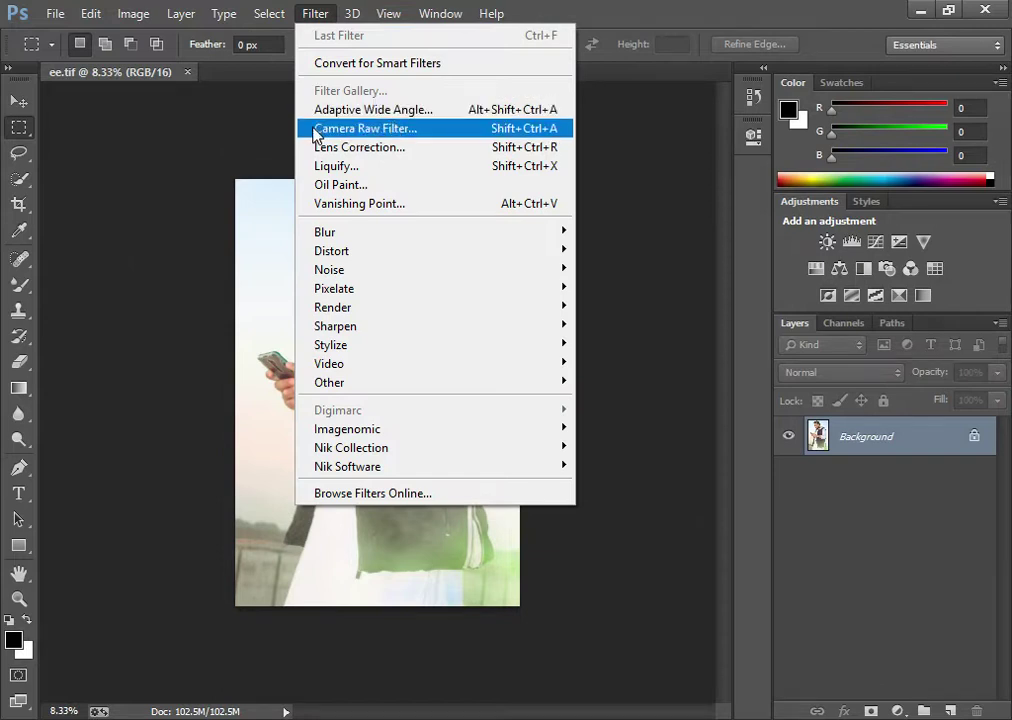
left_click(314, 129)
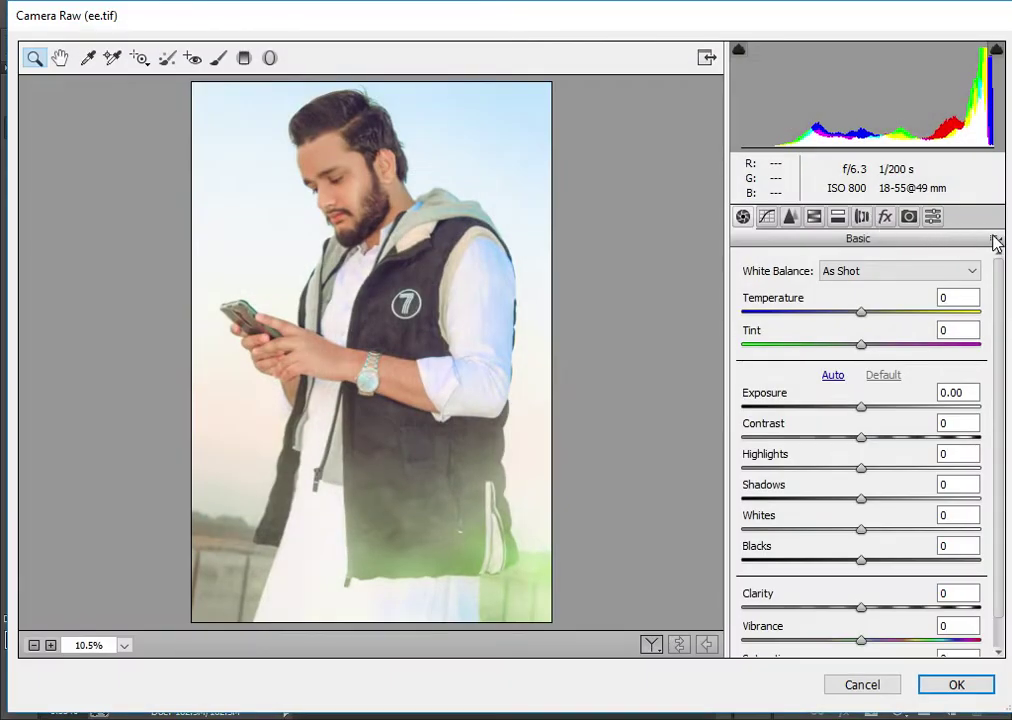
Step: Load the 1.xmp preset into Camera Raw via Load Settings
left_click(996, 240)
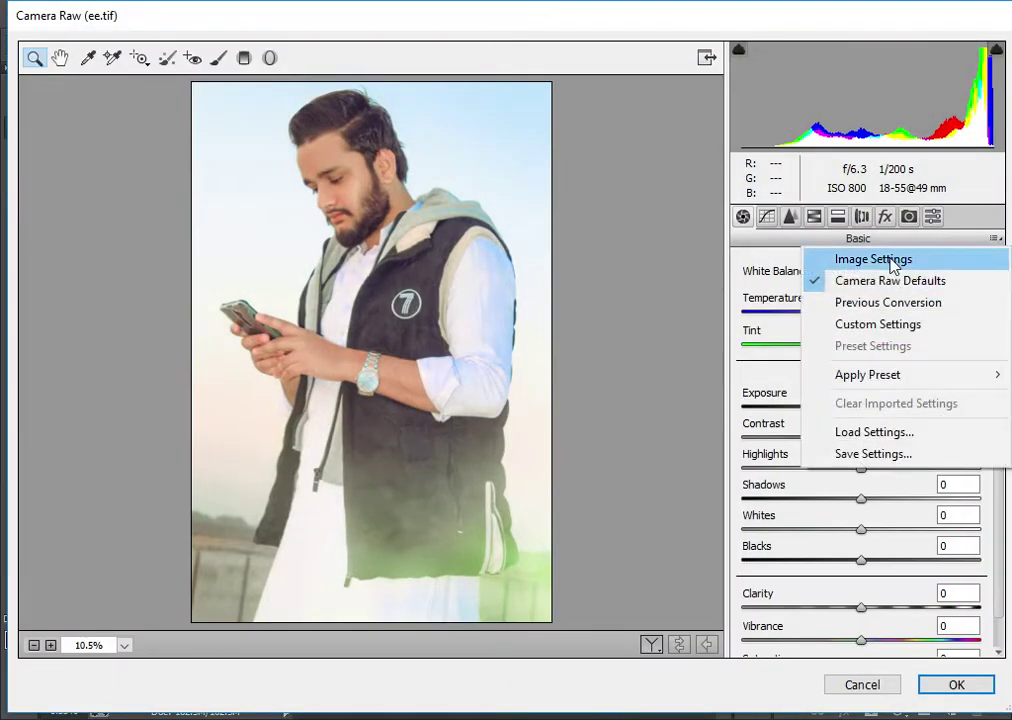
left_click(866, 433)
left_click(370, 175)
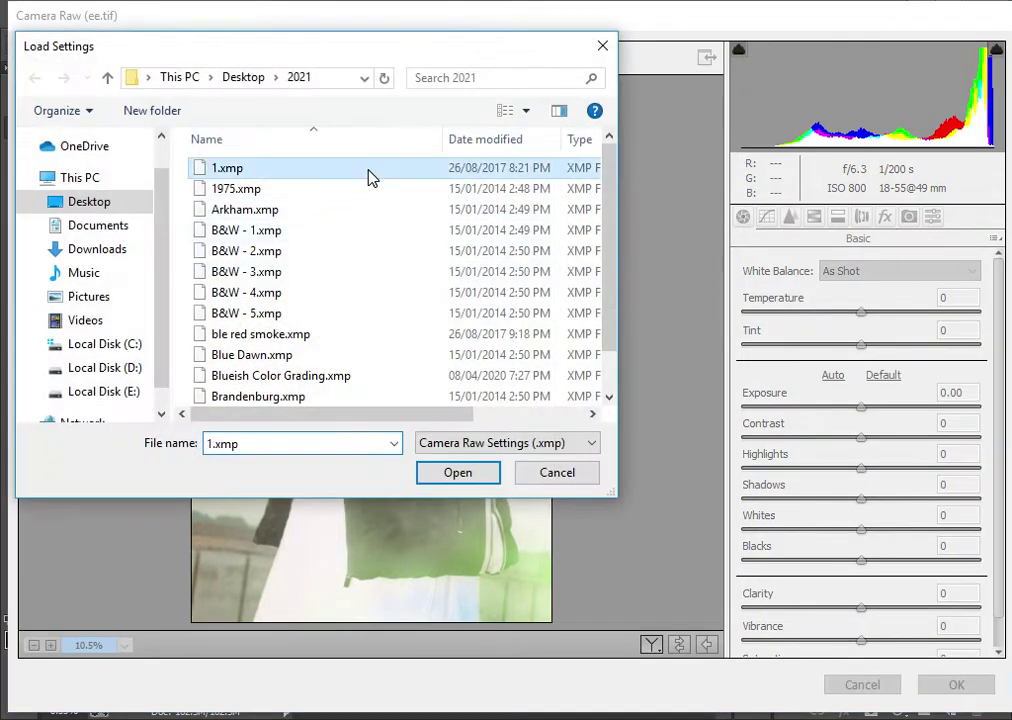
left_click(450, 474)
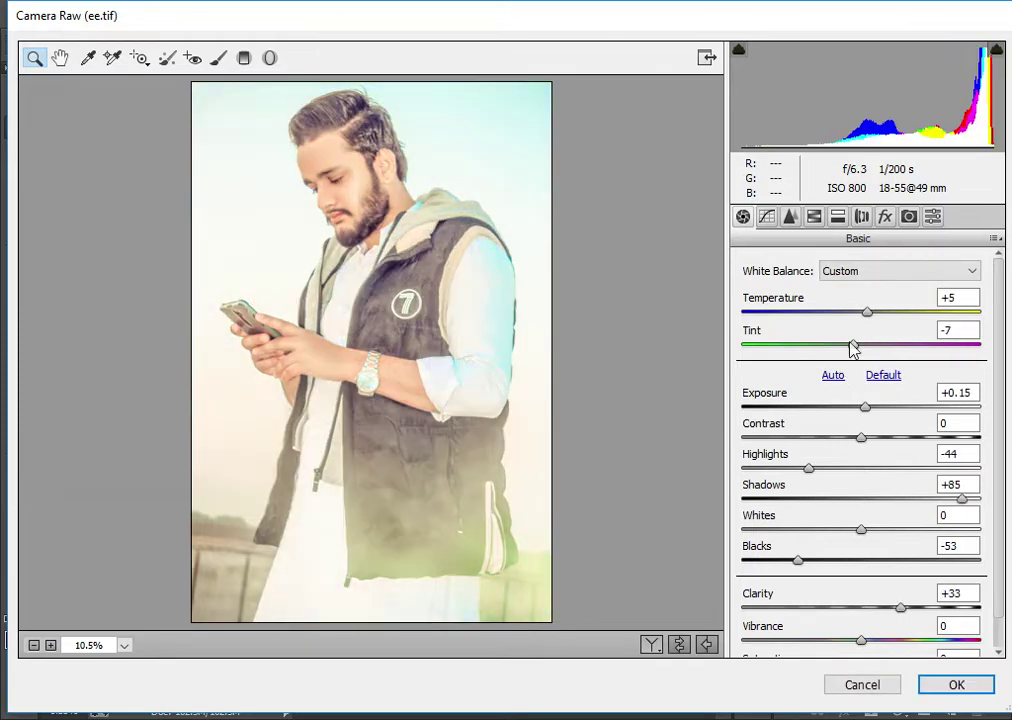
Step: Set Highlights to -22, Shadows to +20 and Blacks to -15, then zoom the preview
mouse_move(815, 469)
left_mouse_down()
mouse_move(890, 470)
mouse_move(836, 467)
left_mouse_up()
left_click_drag(962, 498, 861, 498)
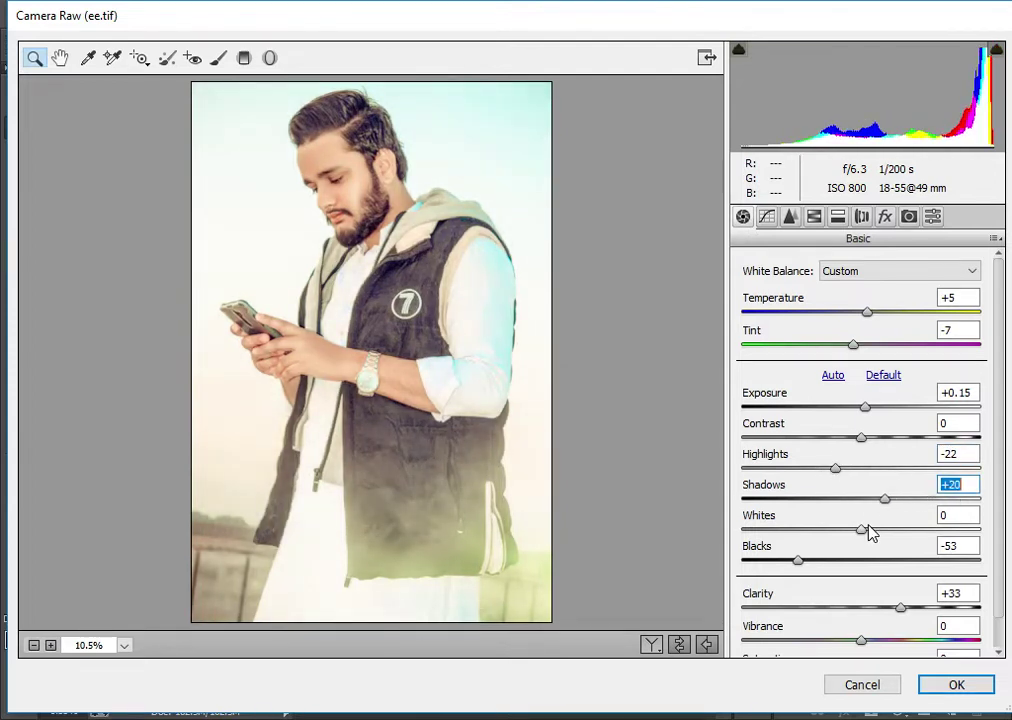
left_click_drag(815, 567, 847, 569)
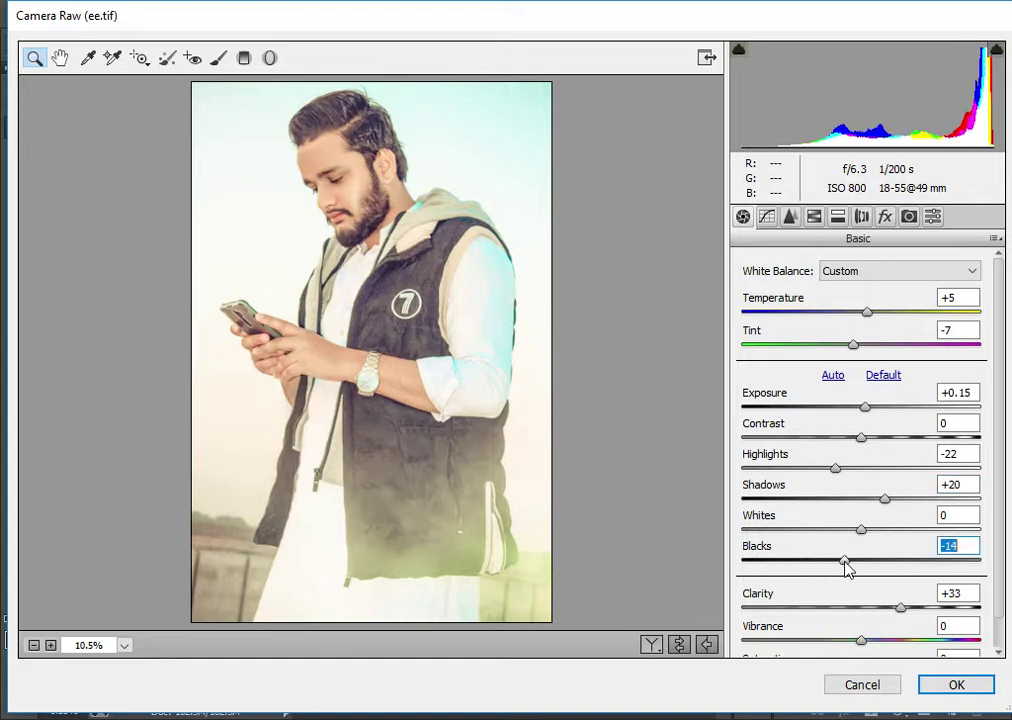
left_click(488, 453)
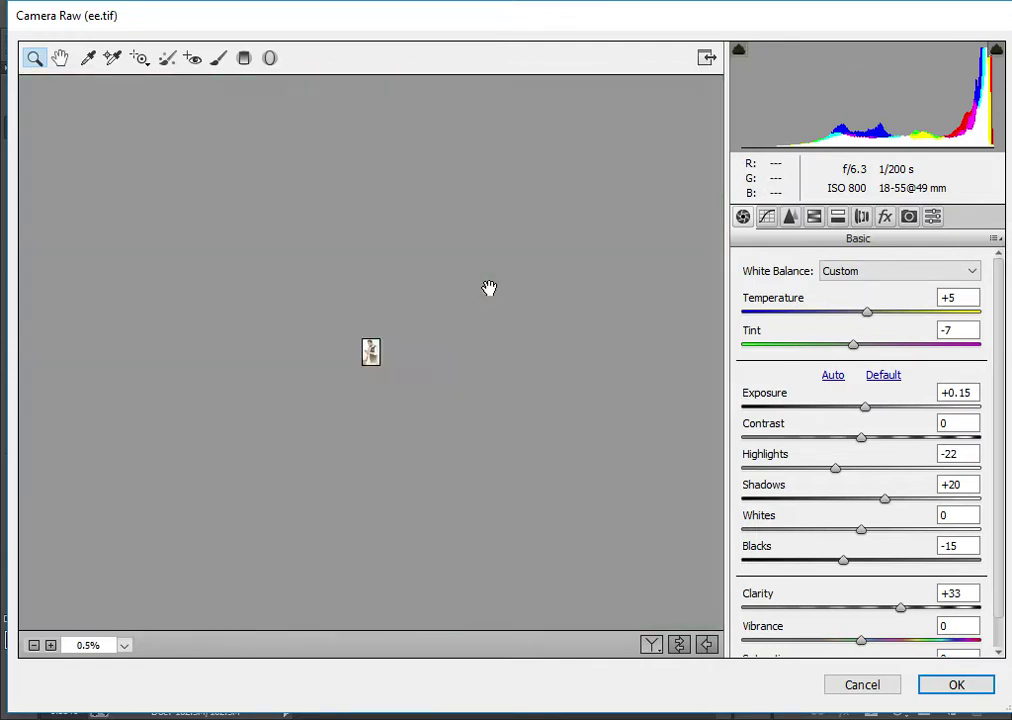
scroll(489, 288, "up", 5)
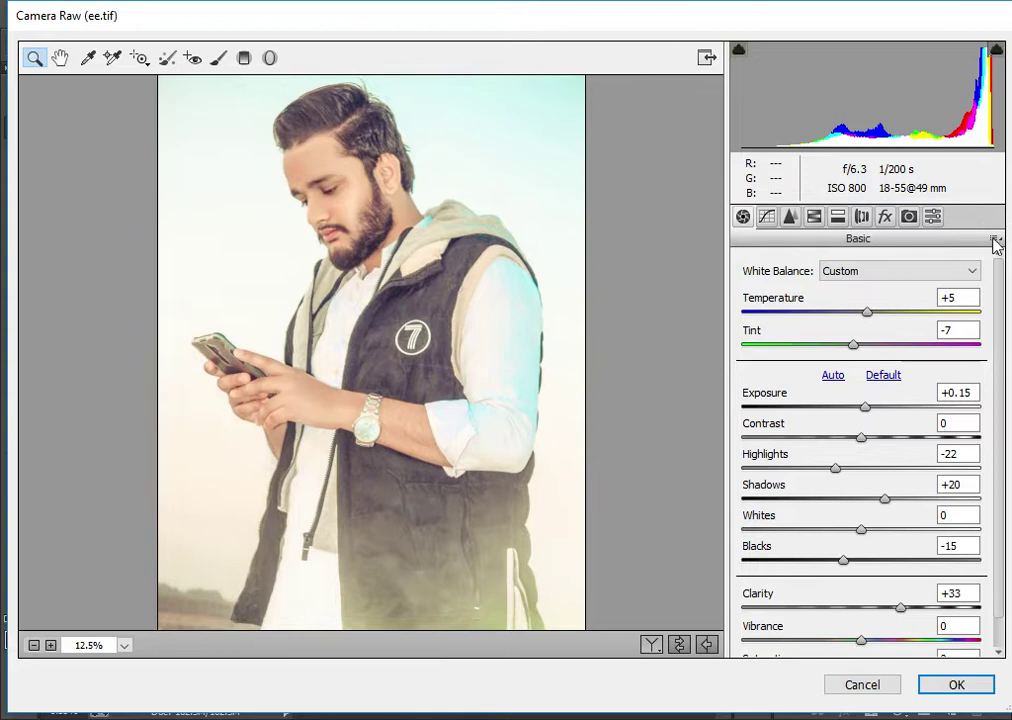
Step: Reset to Camera Raw Defaults and apply the 1975.xmp preset
left_click(995, 239)
left_click(895, 285)
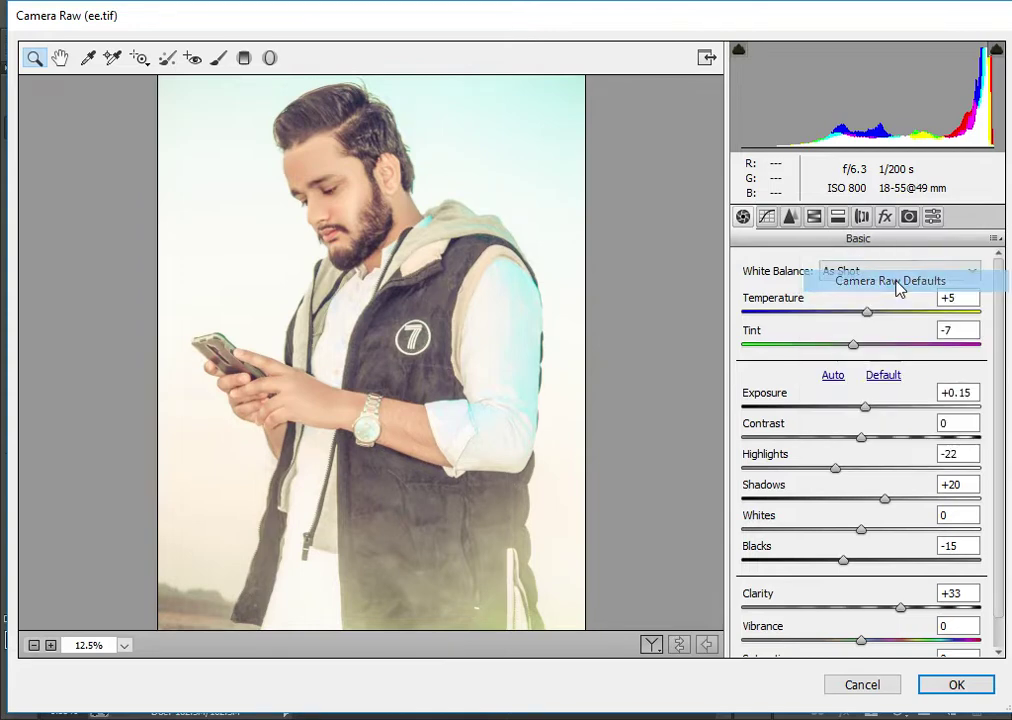
left_click(995, 240)
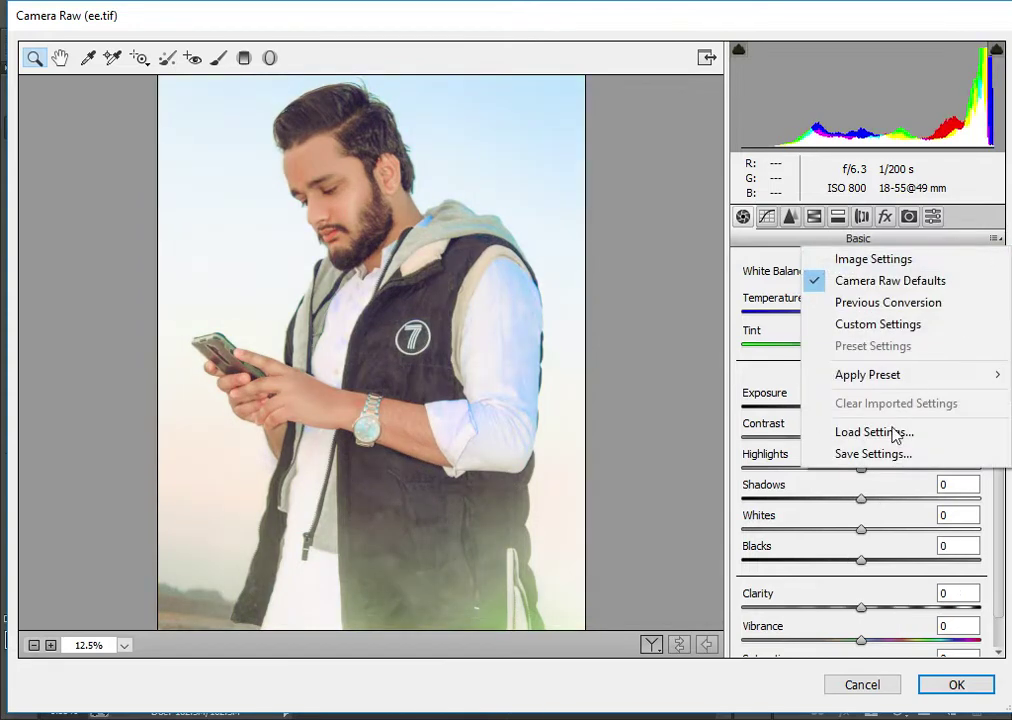
left_click(866, 433)
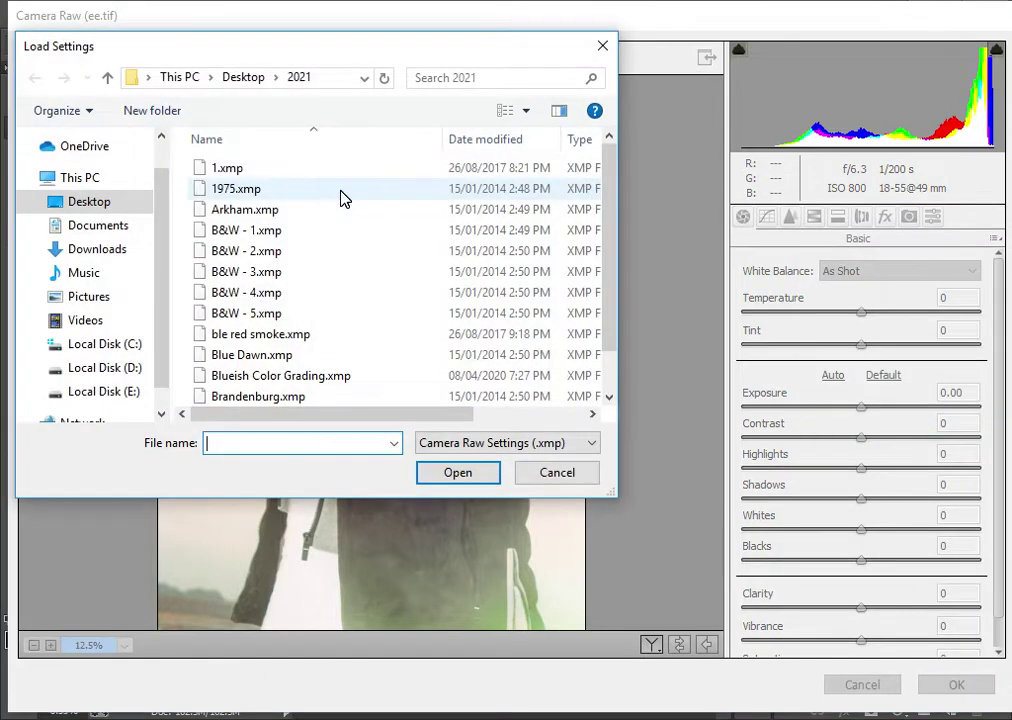
double_click(333, 195)
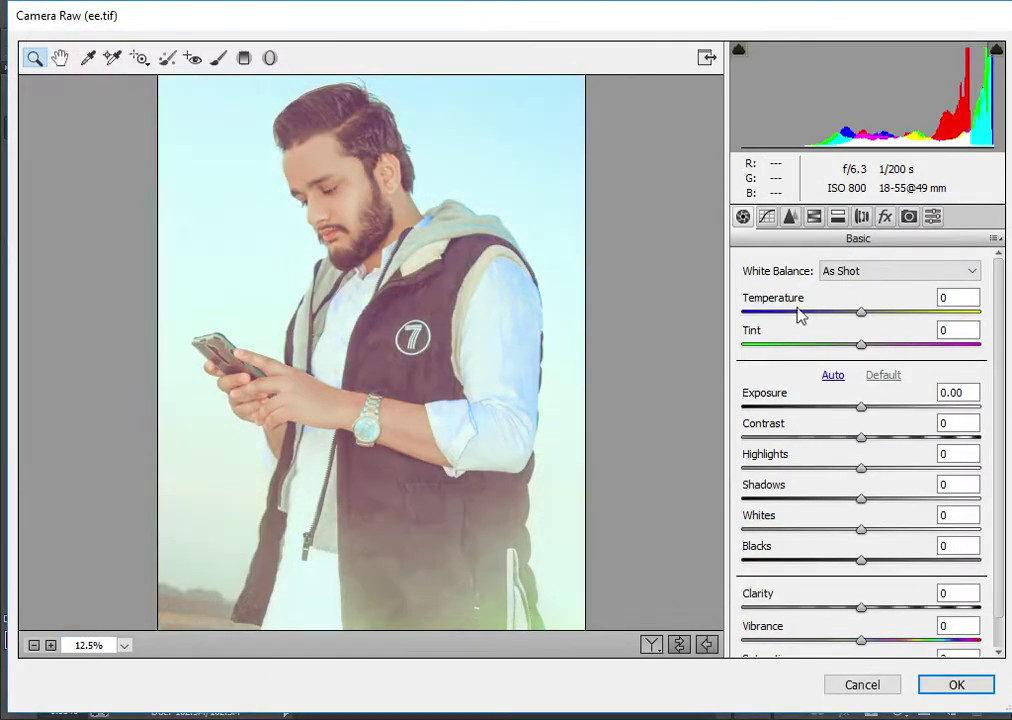
Step: Browse the Detail, HSL, Split Toning, Lens and Calibration panels to inspect the 1975 preset
left_click(814, 217)
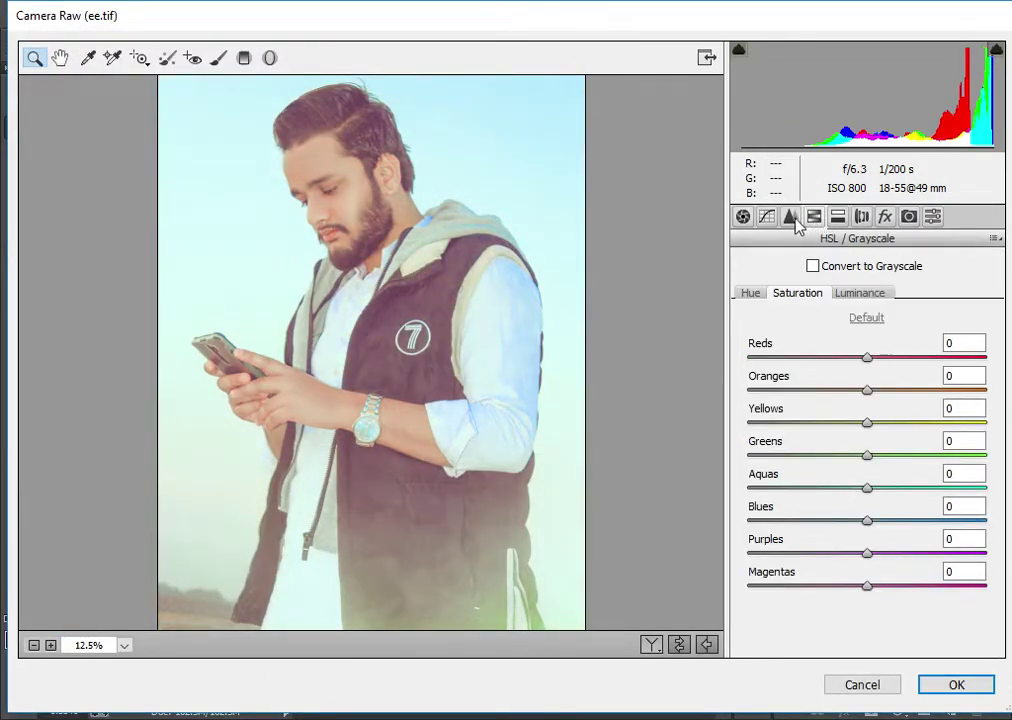
left_click(790, 219)
left_click(837, 218)
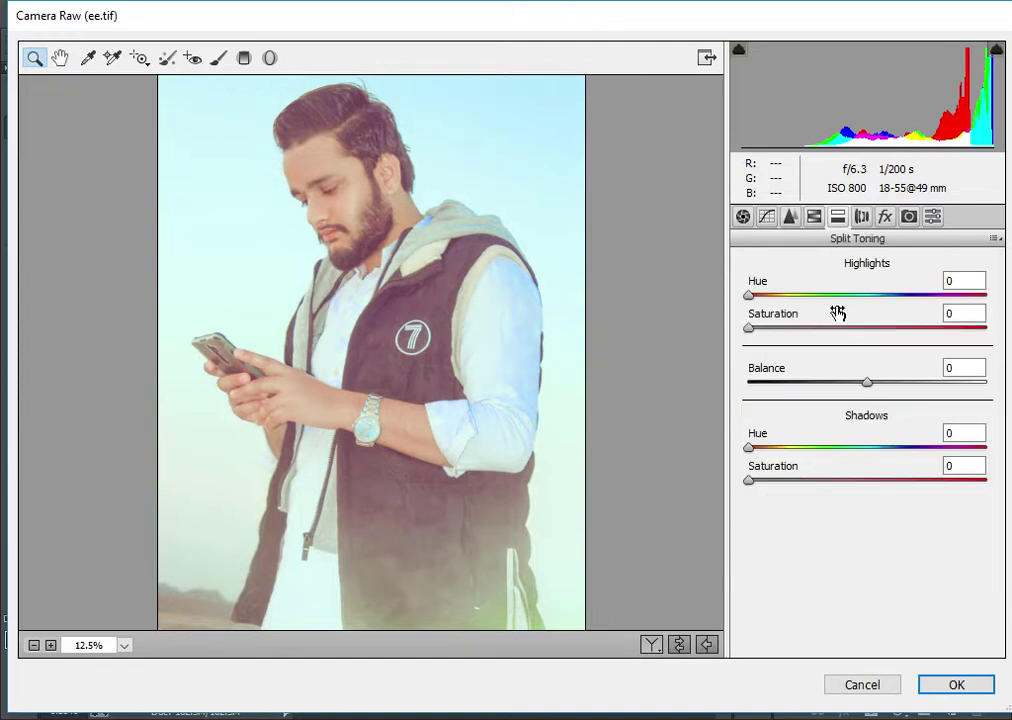
left_click(791, 218)
left_click(814, 218)
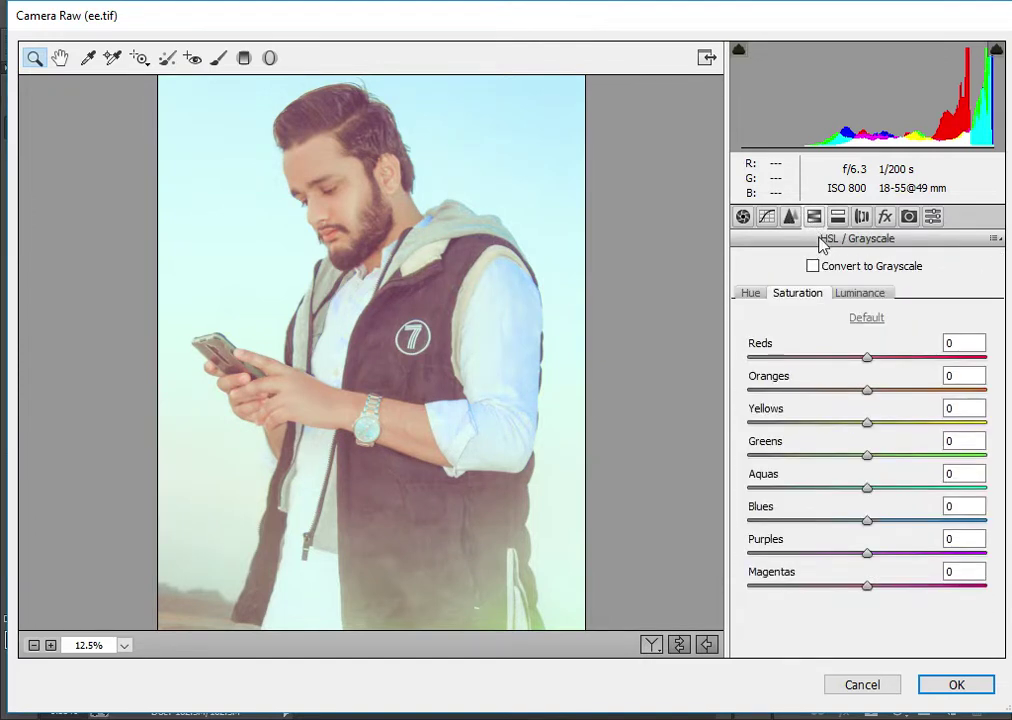
left_click(870, 295)
left_click(749, 295)
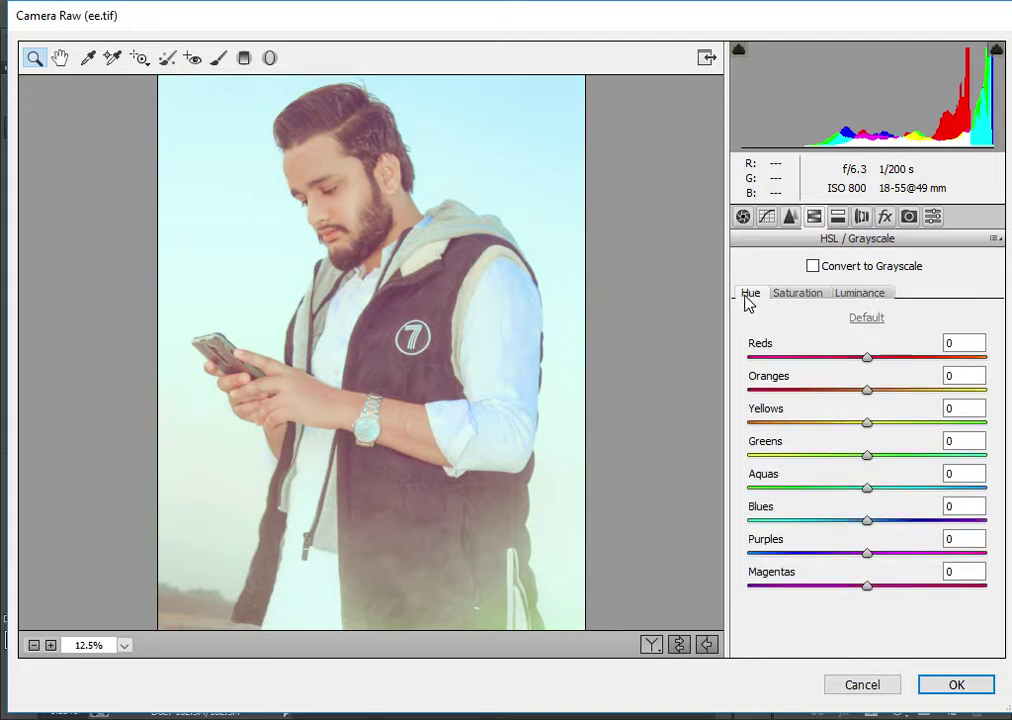
left_click(743, 217)
scroll(849, 352, "down", 1)
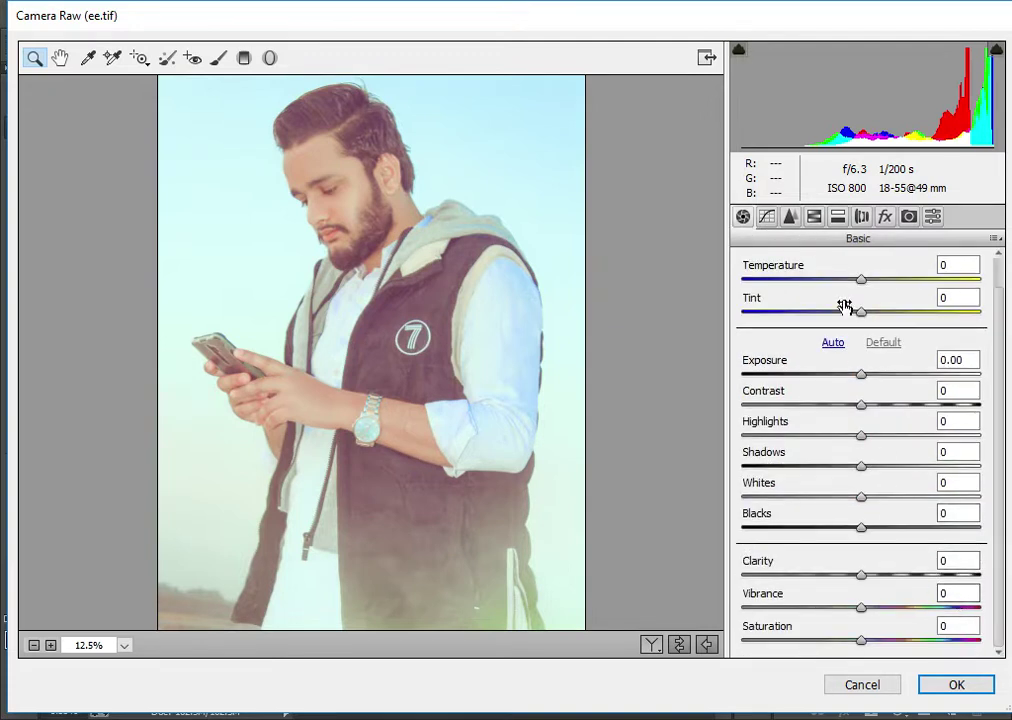
scroll(840, 303, "up", 1)
left_click(843, 216)
left_click(861, 217)
left_click(907, 218)
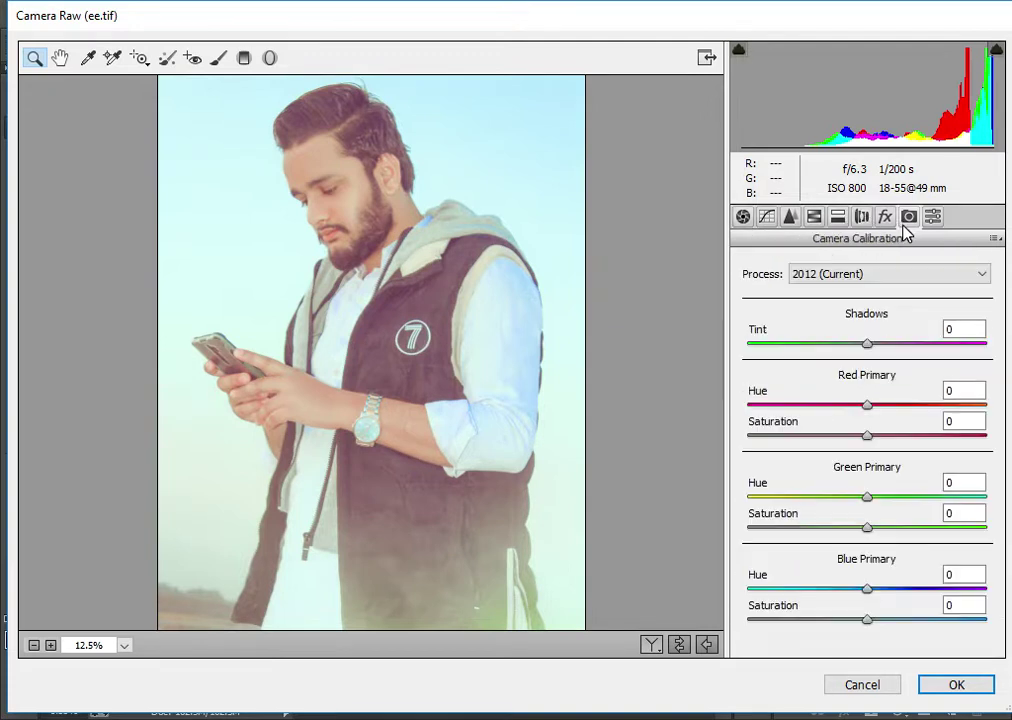
Step: Reset to Camera Raw Defaults and apply the Arkham.xmp preset
left_click(995, 238)
left_click(920, 281)
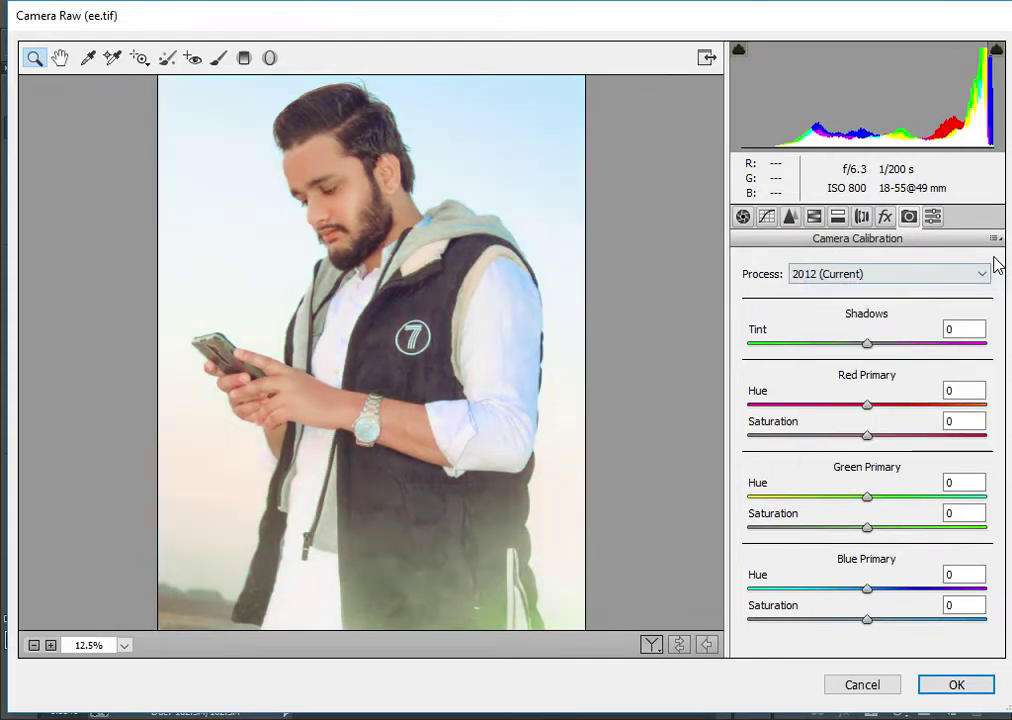
left_click(995, 238)
left_click(886, 437)
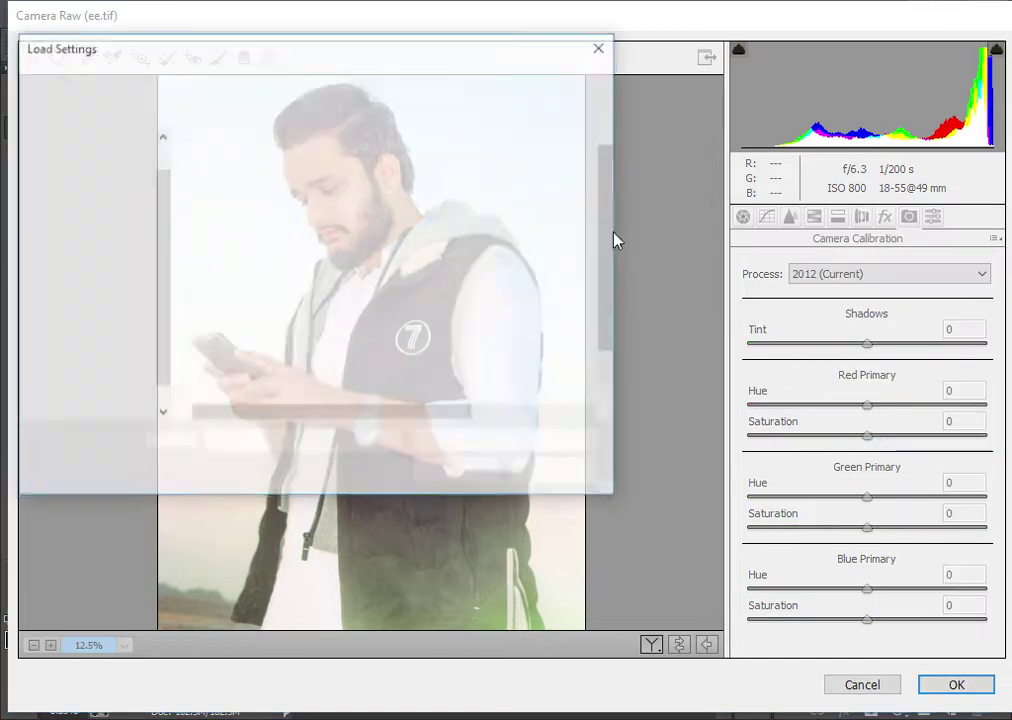
double_click(380, 218)
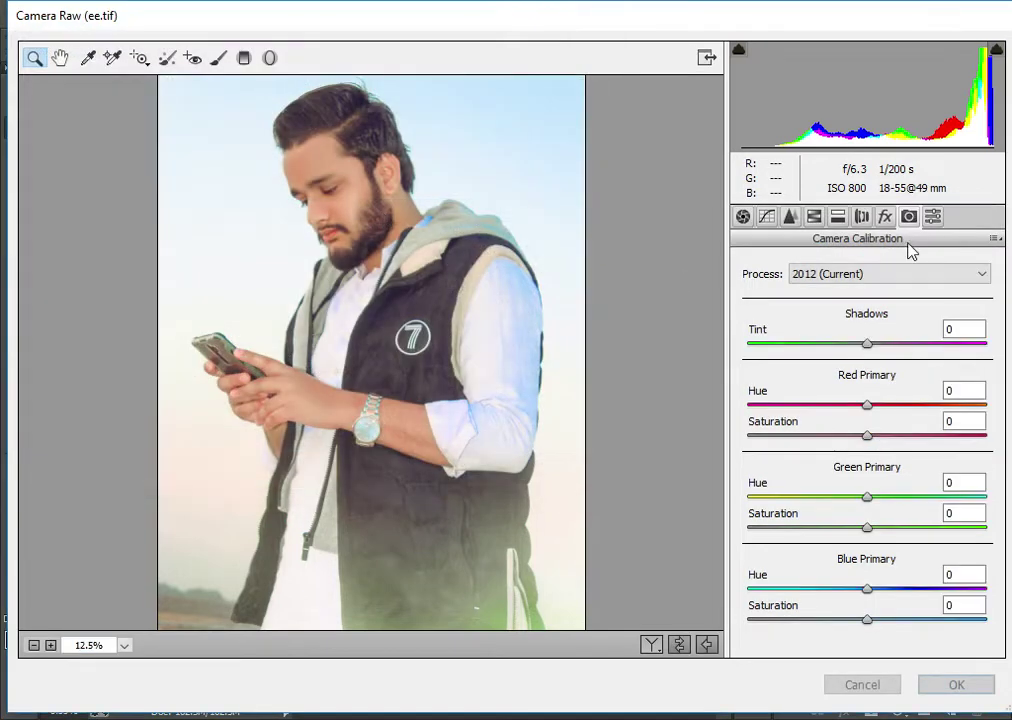
Step: Reset to Camera Raw Defaults and preview the B&W - 1.xmp preset
left_click(743, 217)
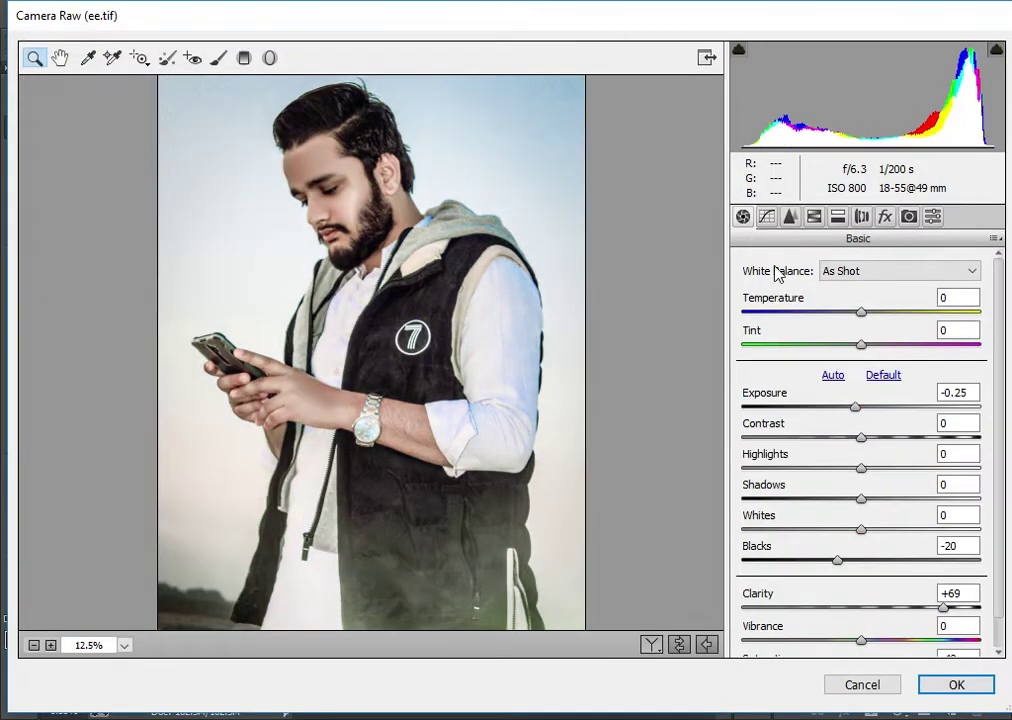
left_click(995, 240)
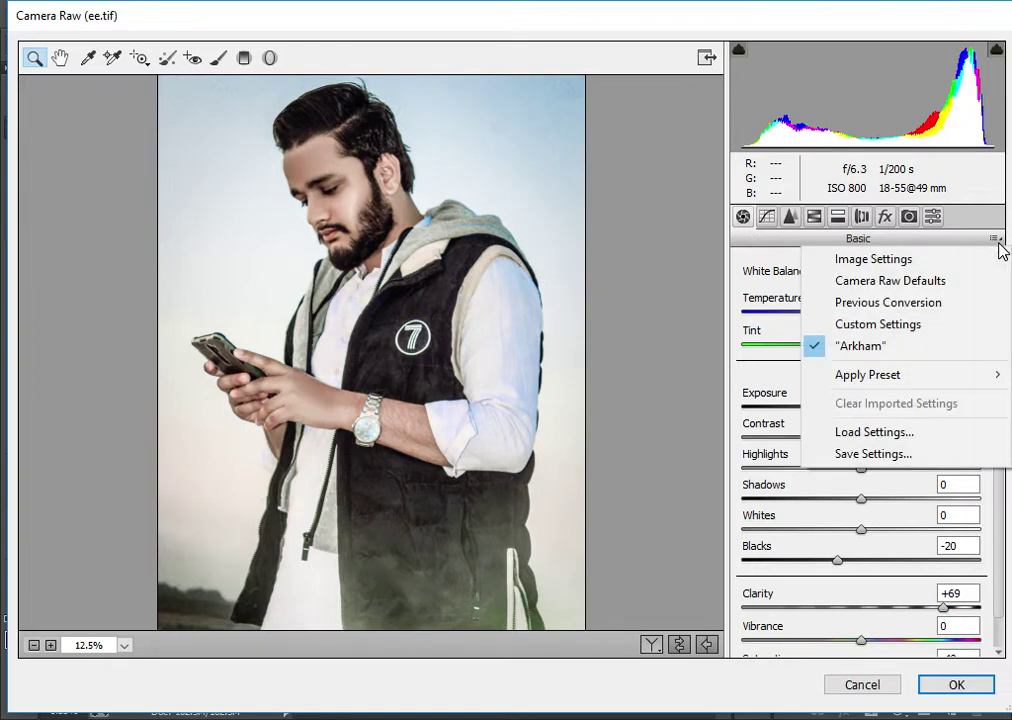
left_click(893, 281)
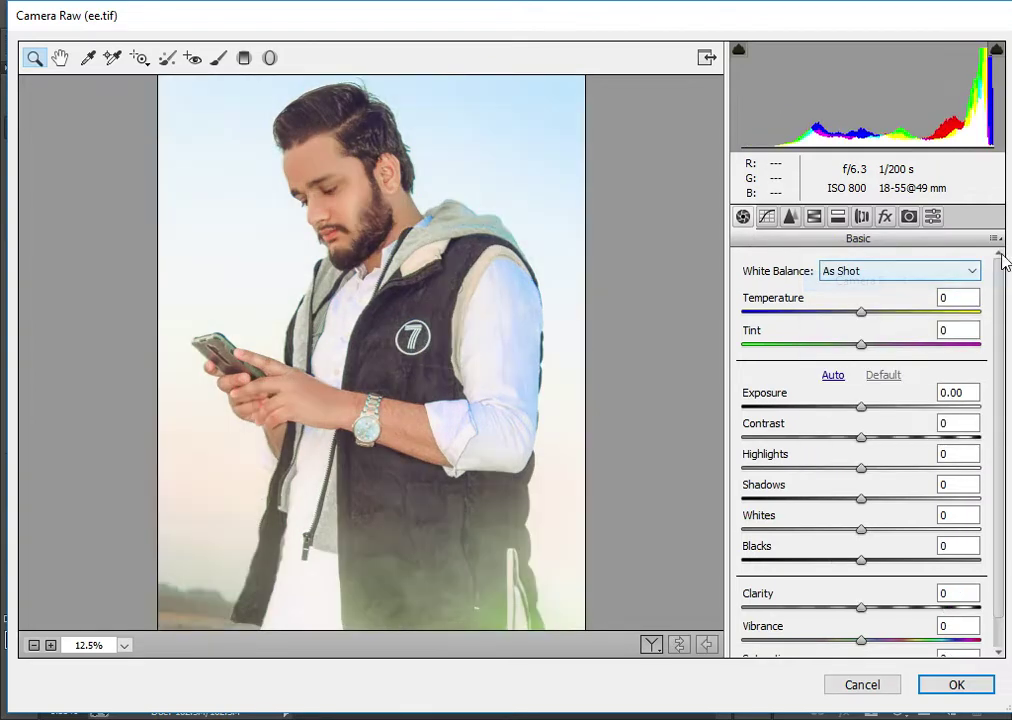
left_click(995, 239)
left_click(876, 434)
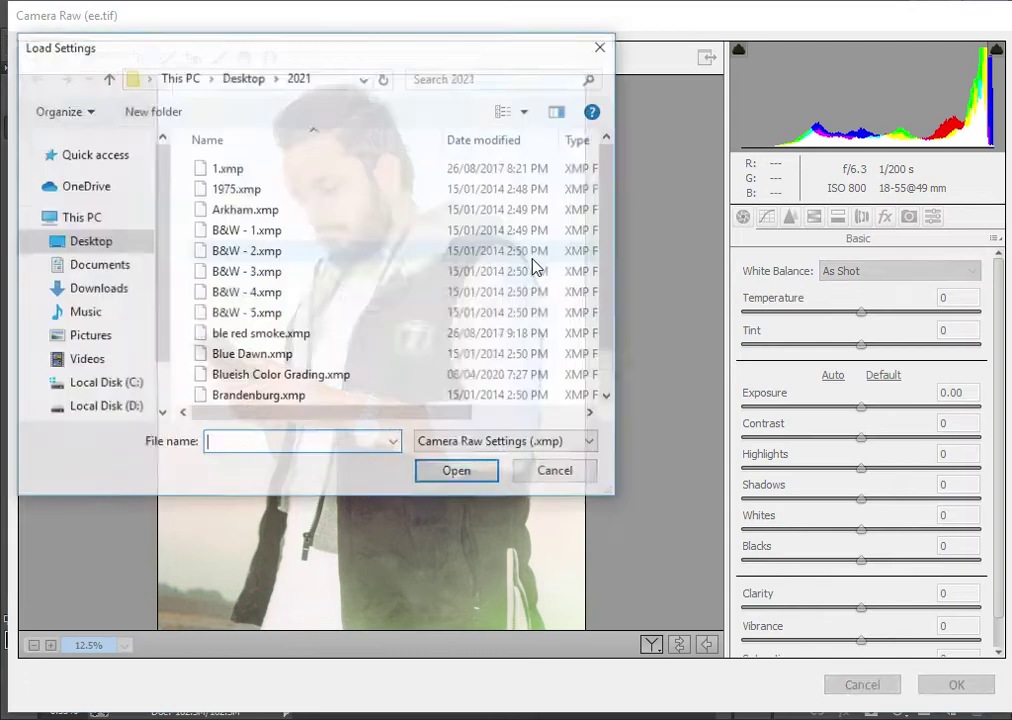
double_click(321, 232)
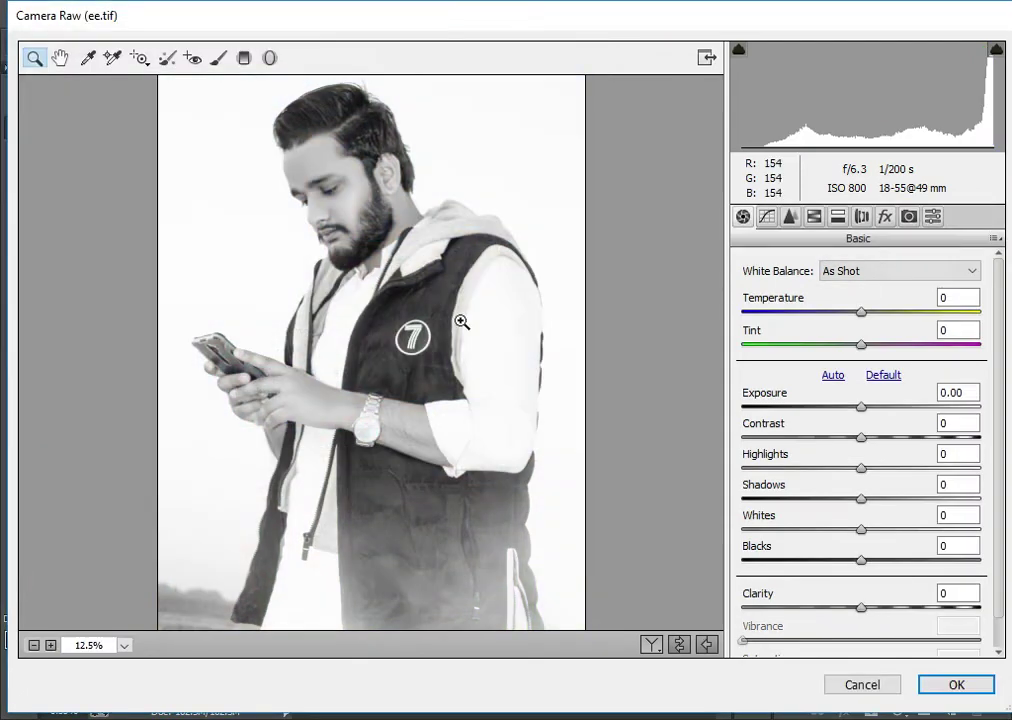
Step: Return the portrait to Camera Raw Defaults with all Basic values at 0
left_click(995, 240)
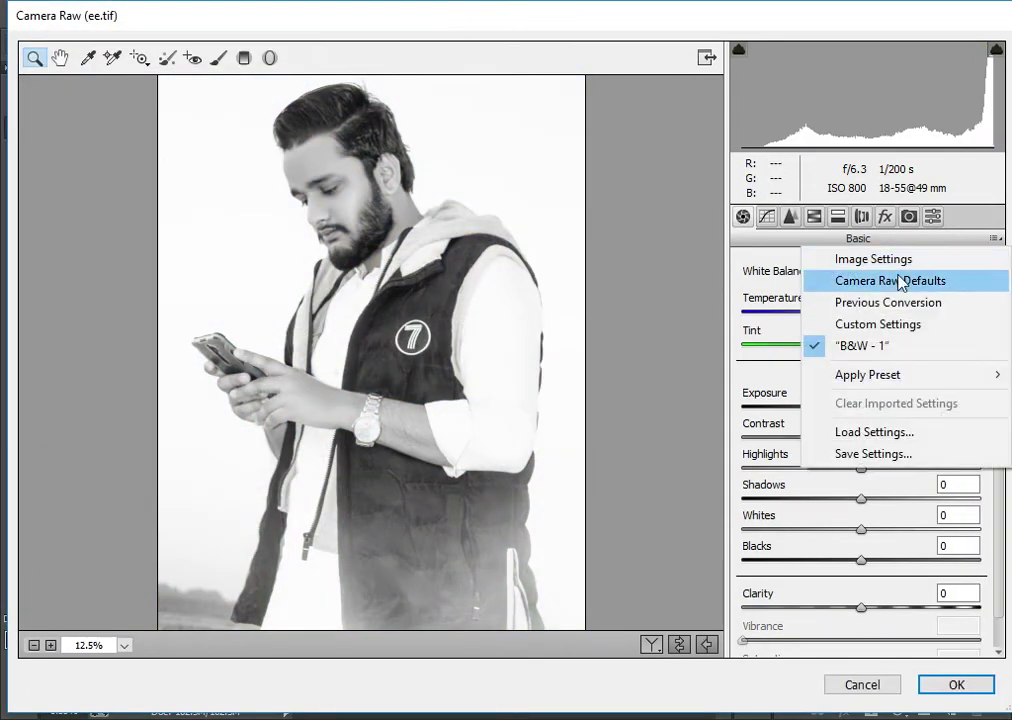
left_click(930, 281)
left_click(995, 239)
Step: Preview the B&W - 2.xmp preset, then reset to Camera Raw Defaults
left_click(879, 440)
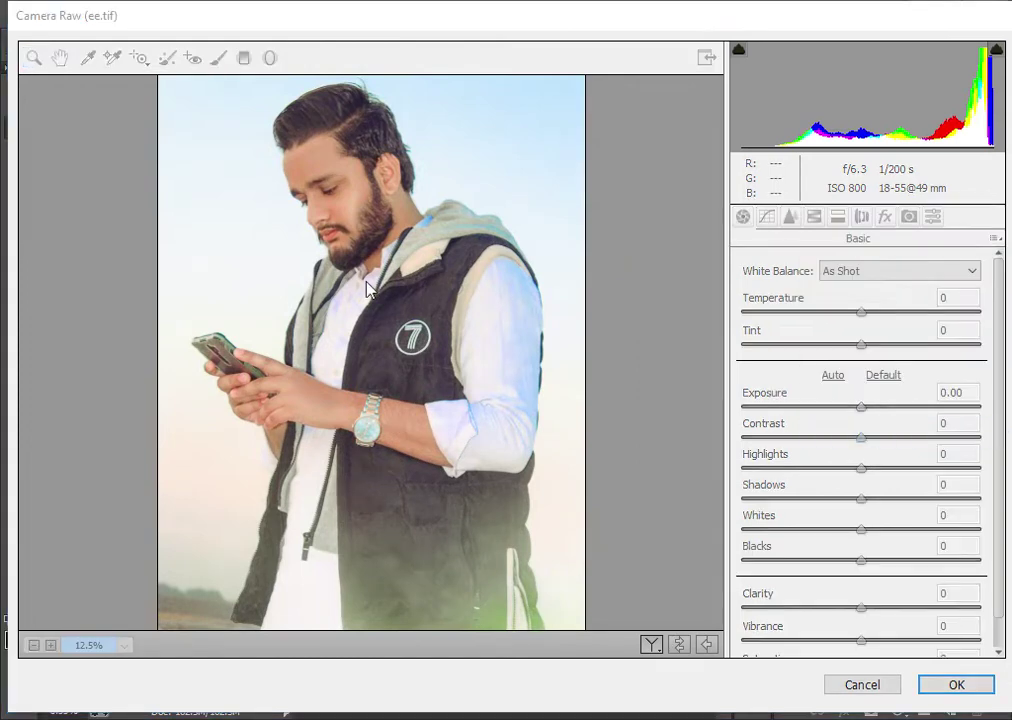
double_click(265, 250)
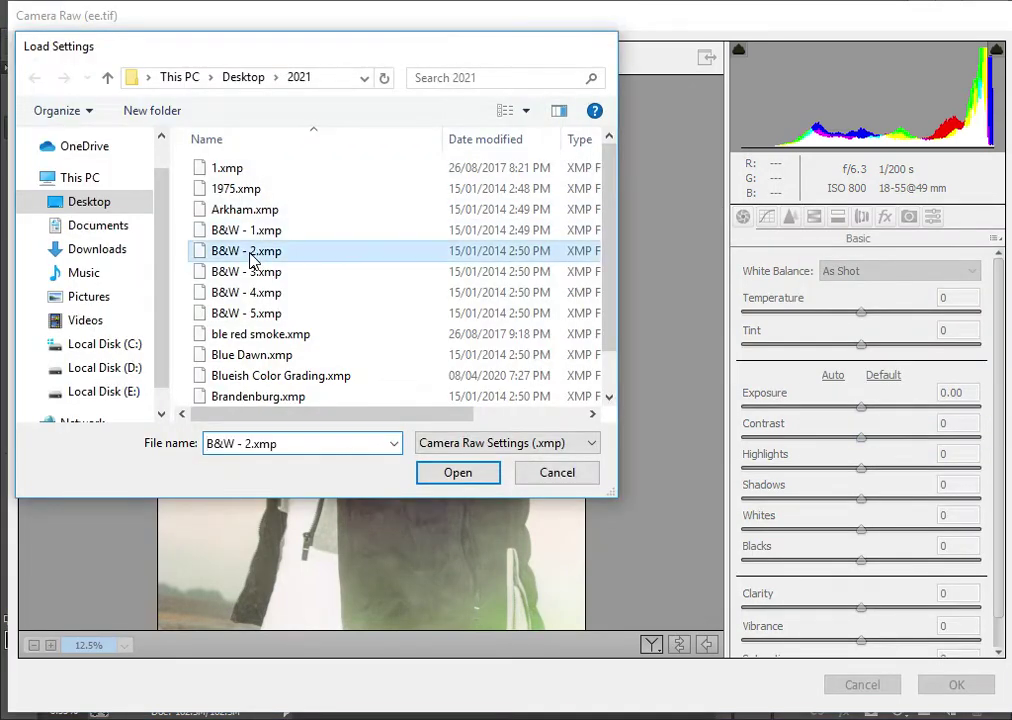
left_click(995, 239)
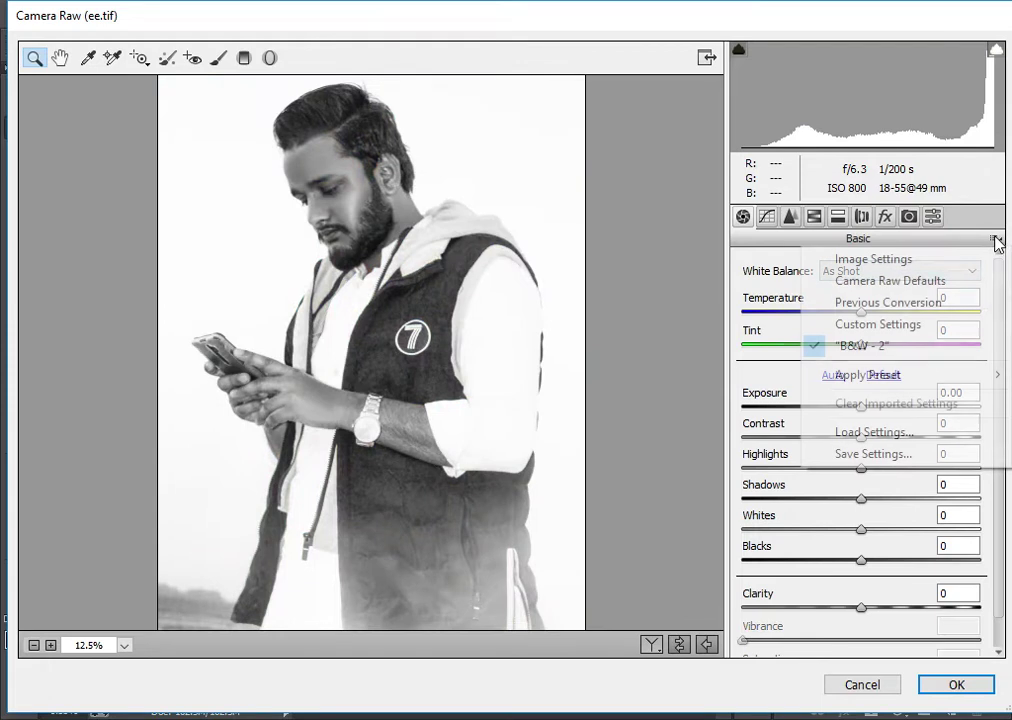
left_click(935, 284)
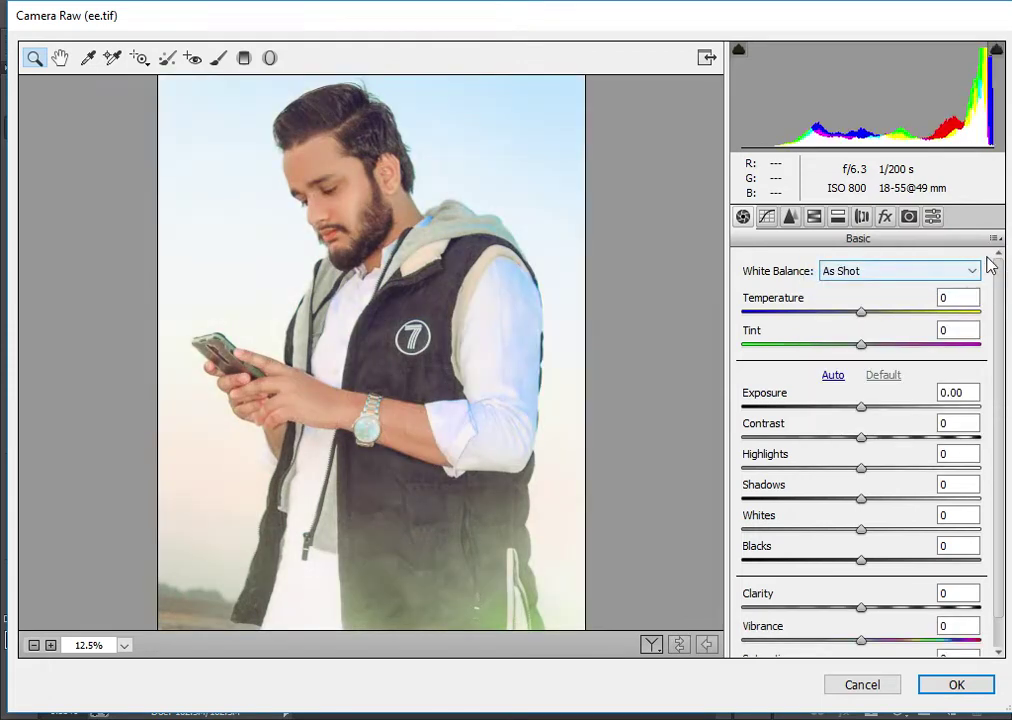
Step: Preview the B&W - 4.xmp preset, then reset to Camera Raw Defaults
left_click(994, 240)
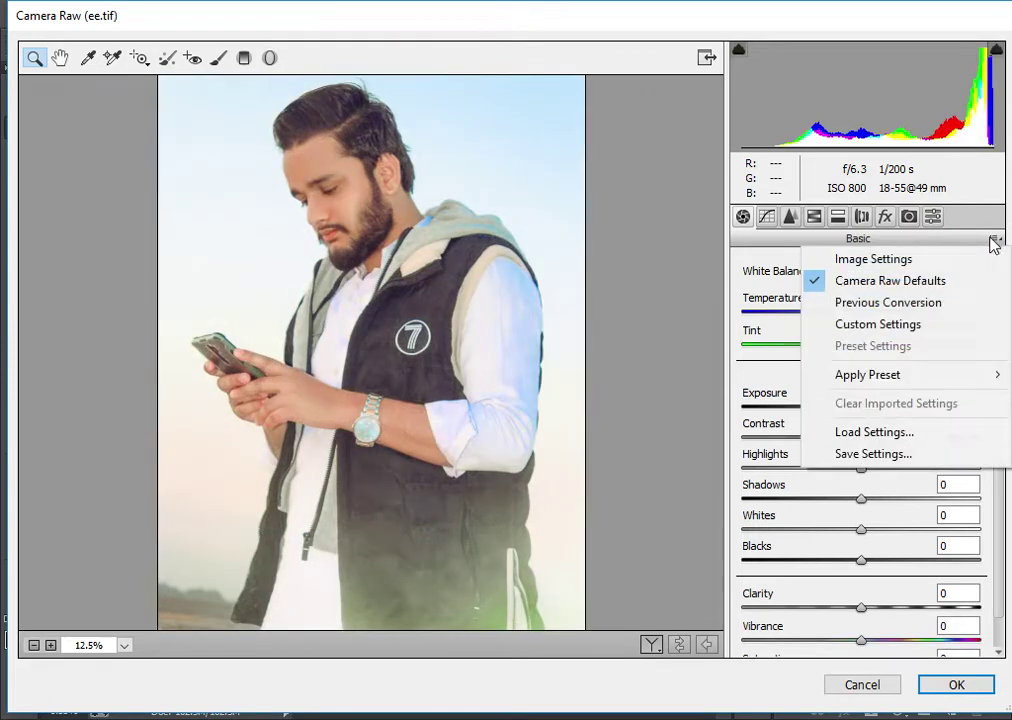
left_click(868, 432)
double_click(282, 294)
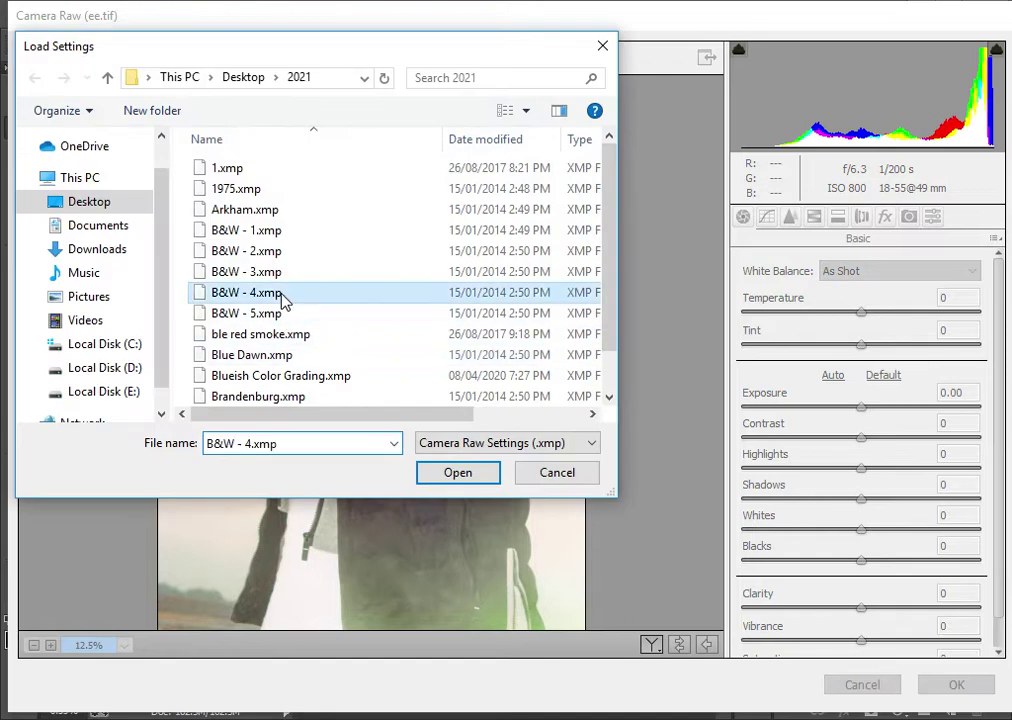
left_click(994, 238)
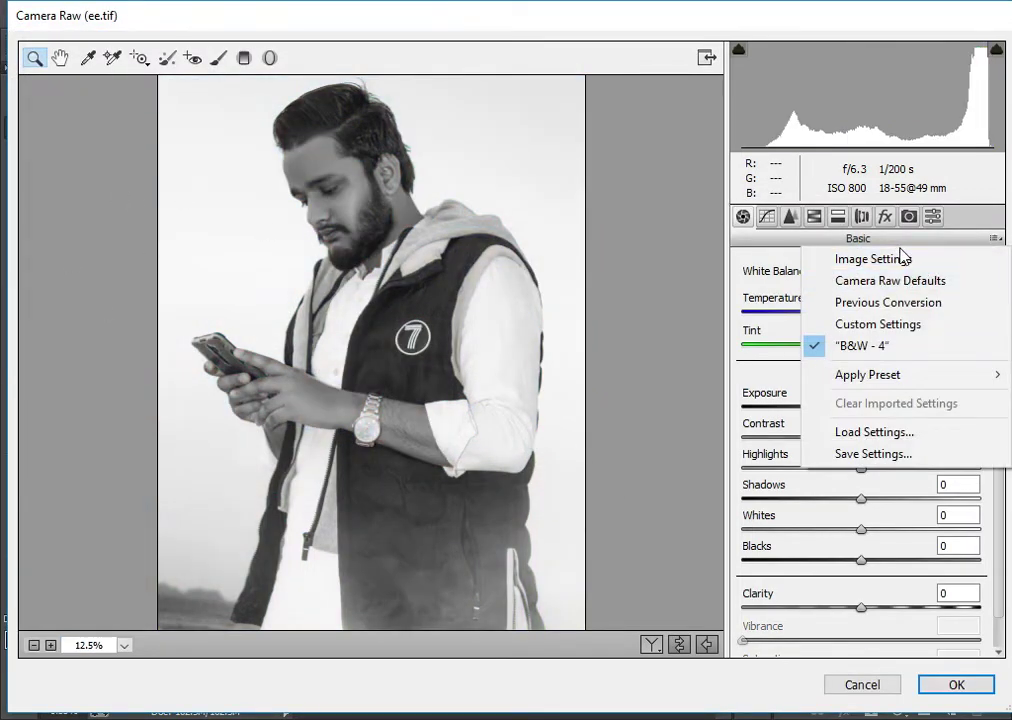
left_click(890, 280)
Step: Load the ble red smoke.xmp preset
left_click(994, 238)
left_click(874, 432)
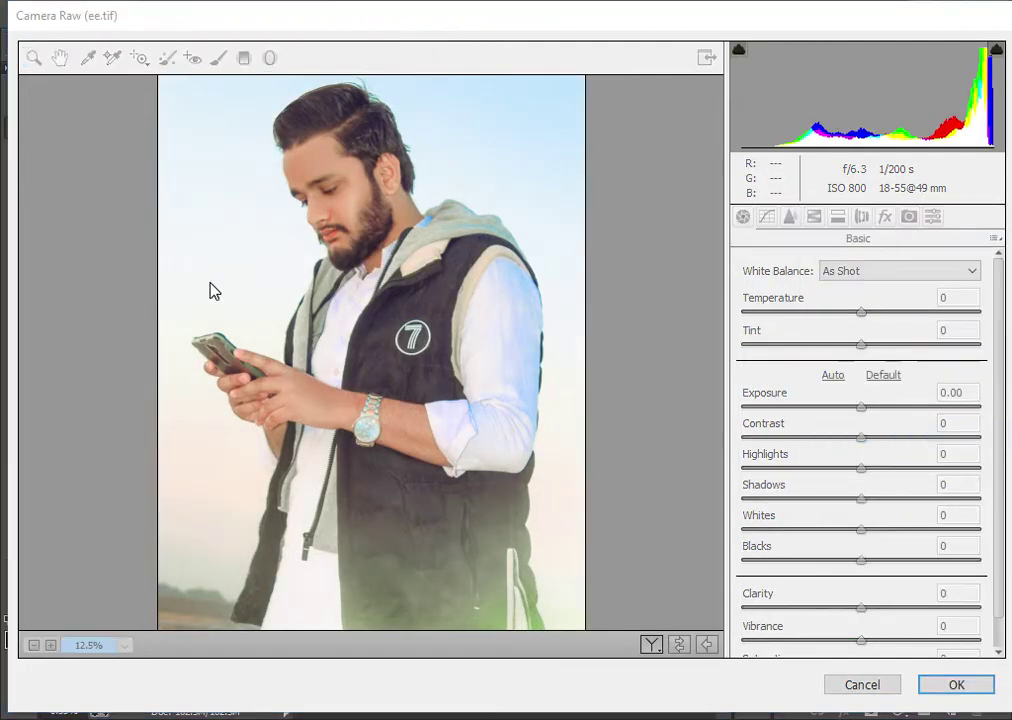
double_click(270, 337)
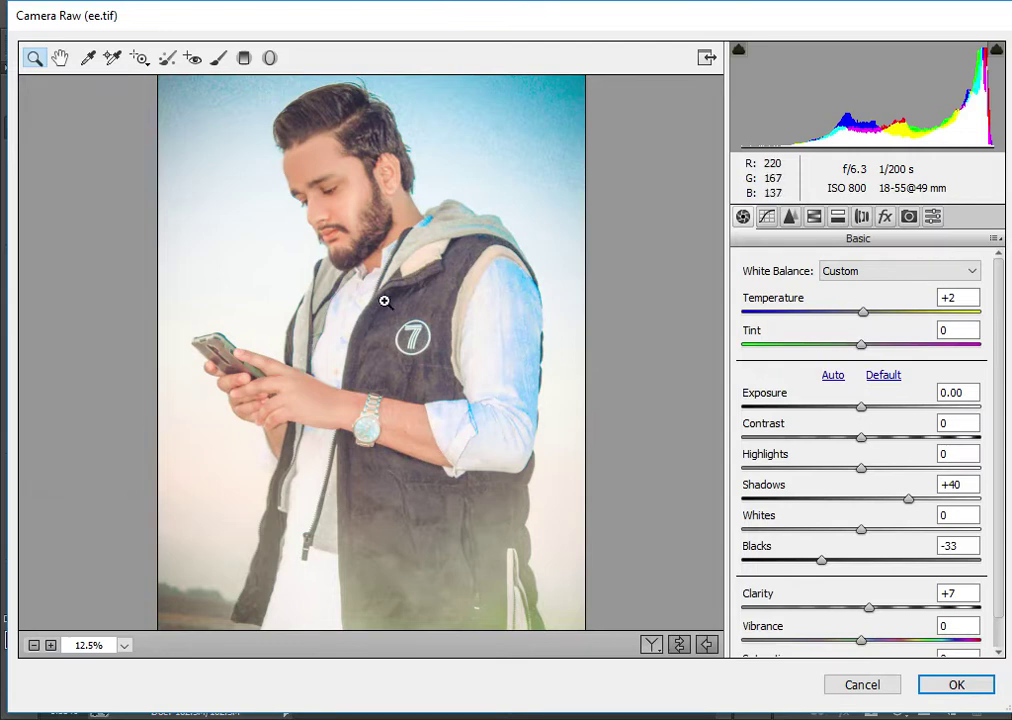
Step: Reset to Camera Raw Defaults and preview the Blue Dawn.xmp preset
left_click(996, 239)
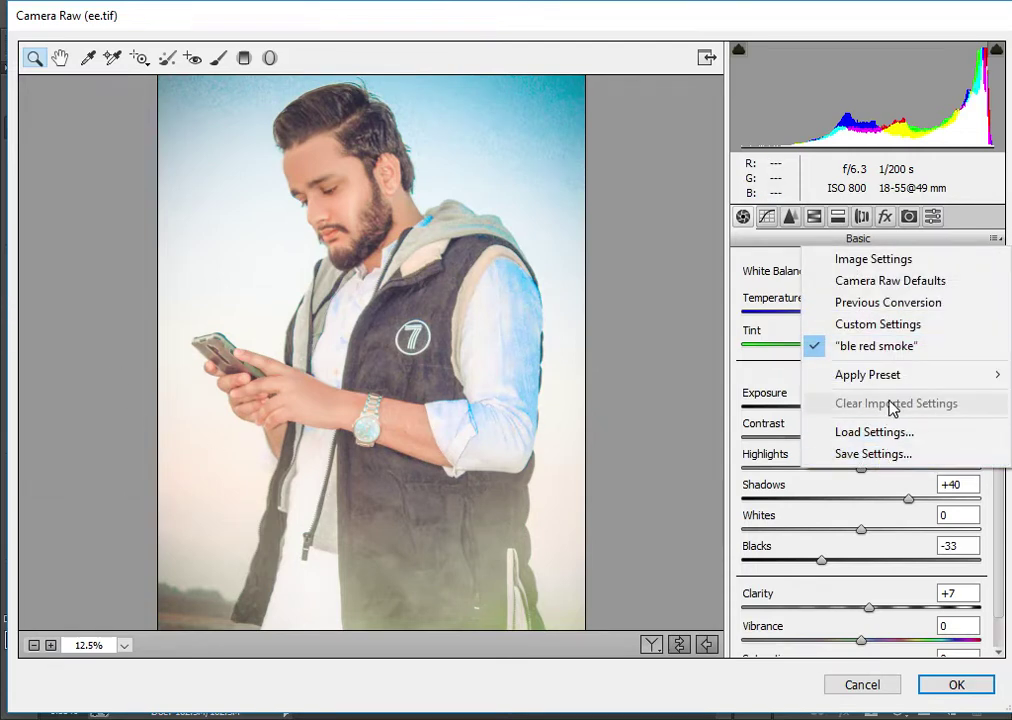
left_click(884, 288)
left_click(996, 239)
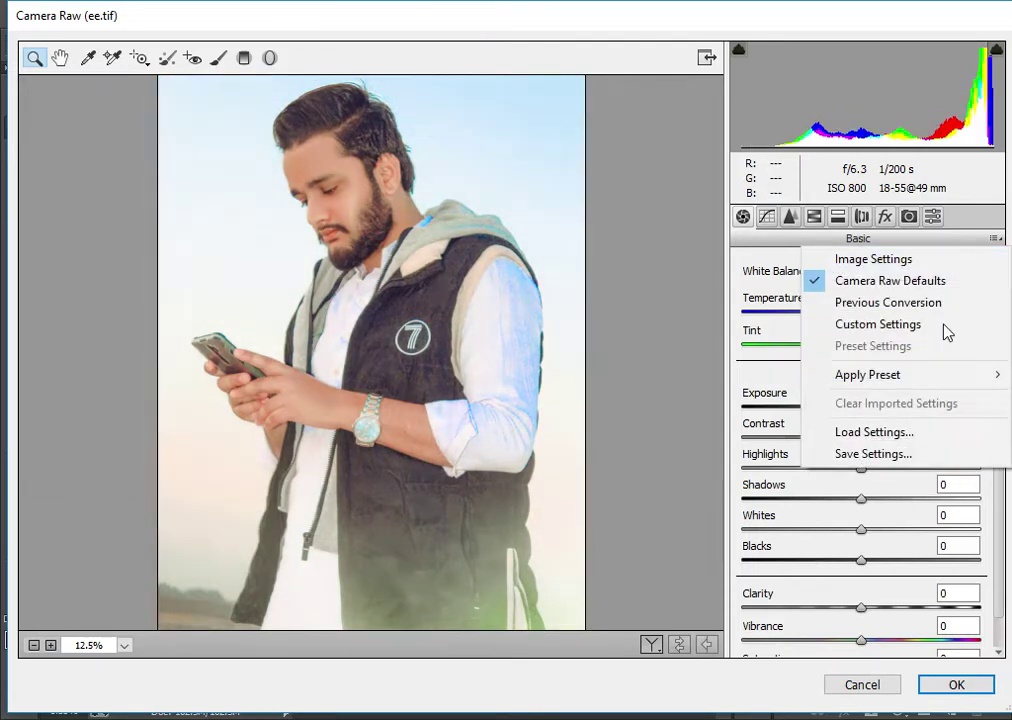
left_click(880, 432)
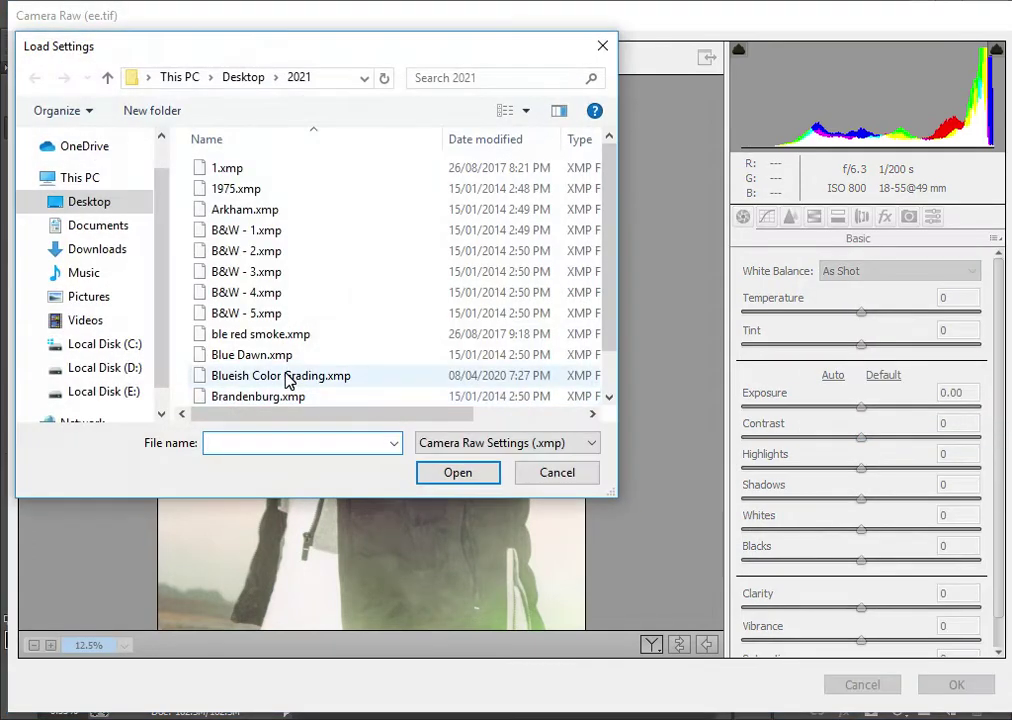
scroll(288, 379, "down", 1)
double_click(256, 312)
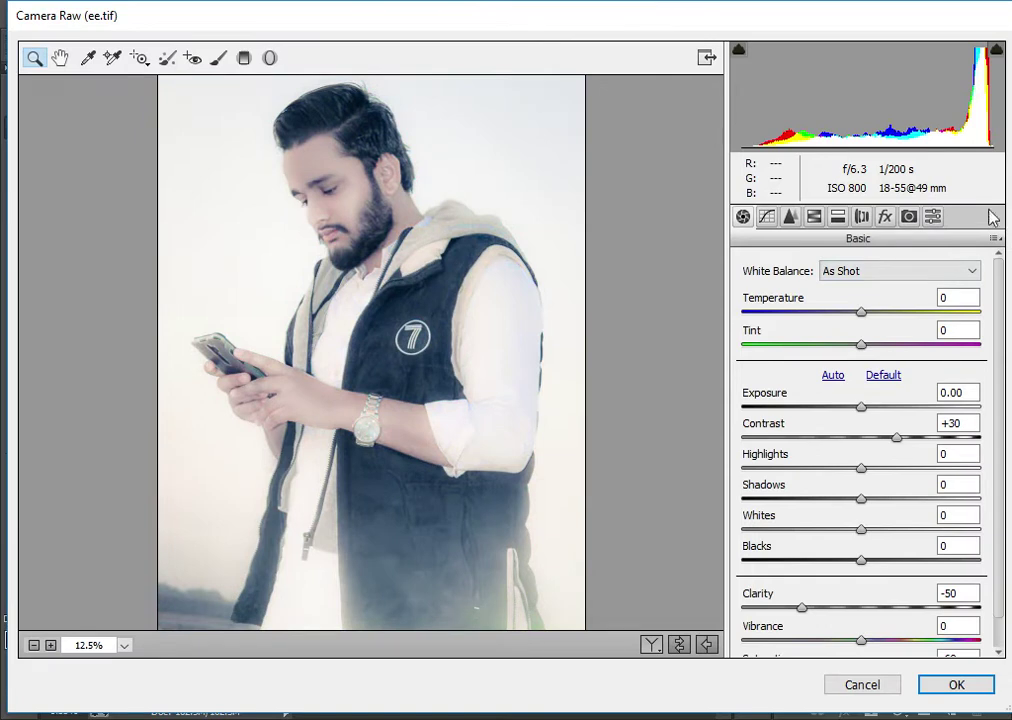
Step: Reset again and apply the Blueish Color Grading.xmp preset
left_click(993, 238)
left_click(849, 280)
left_click(994, 240)
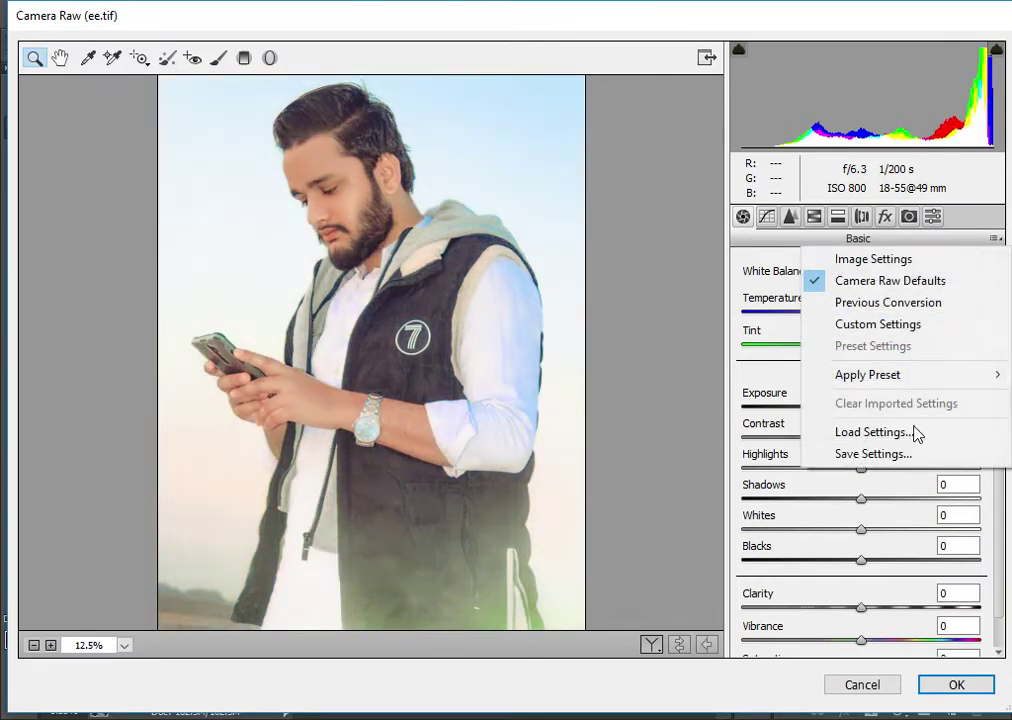
left_click(914, 433)
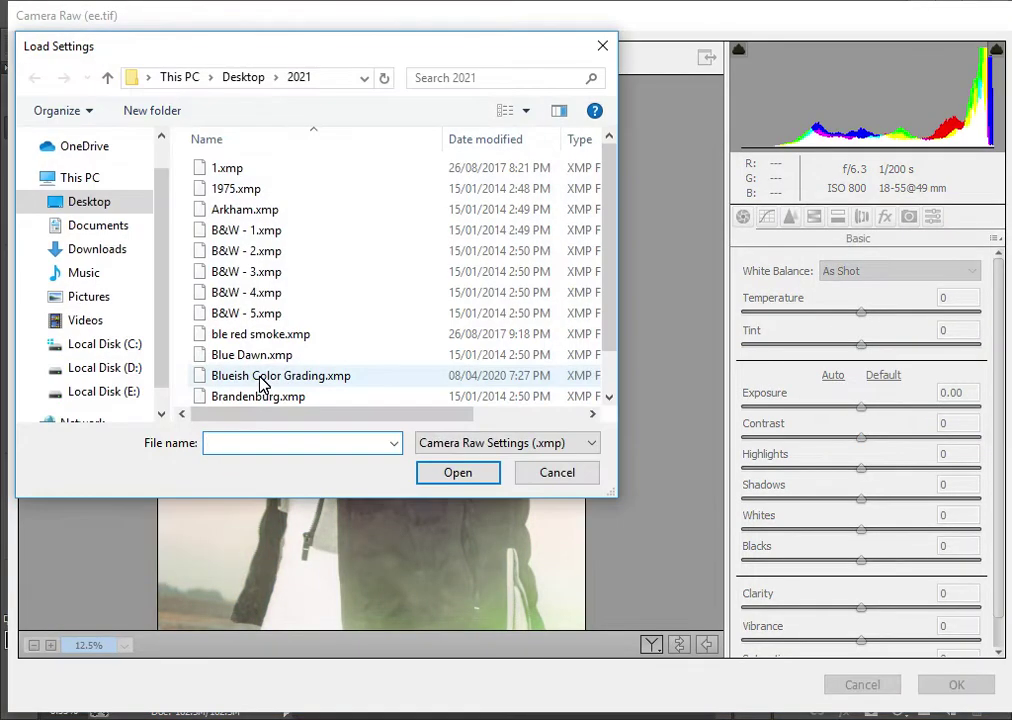
scroll(262, 385, "down", 1)
double_click(286, 342)
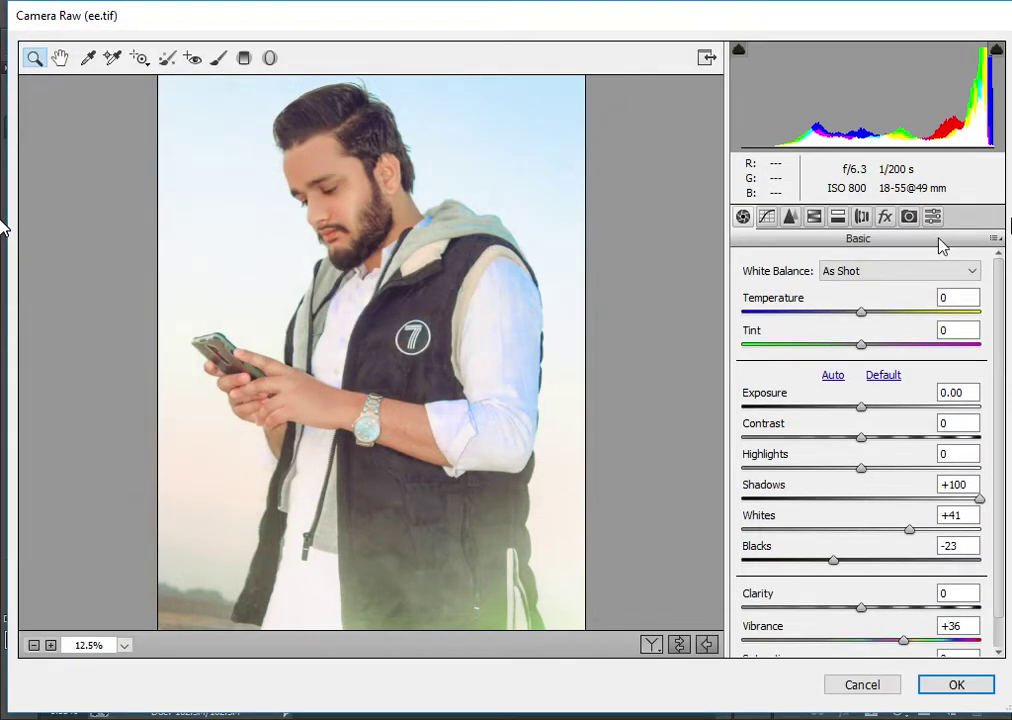
Step: Lower Shadows to +12 and Vibrance from +36 to -1
left_click(994, 238)
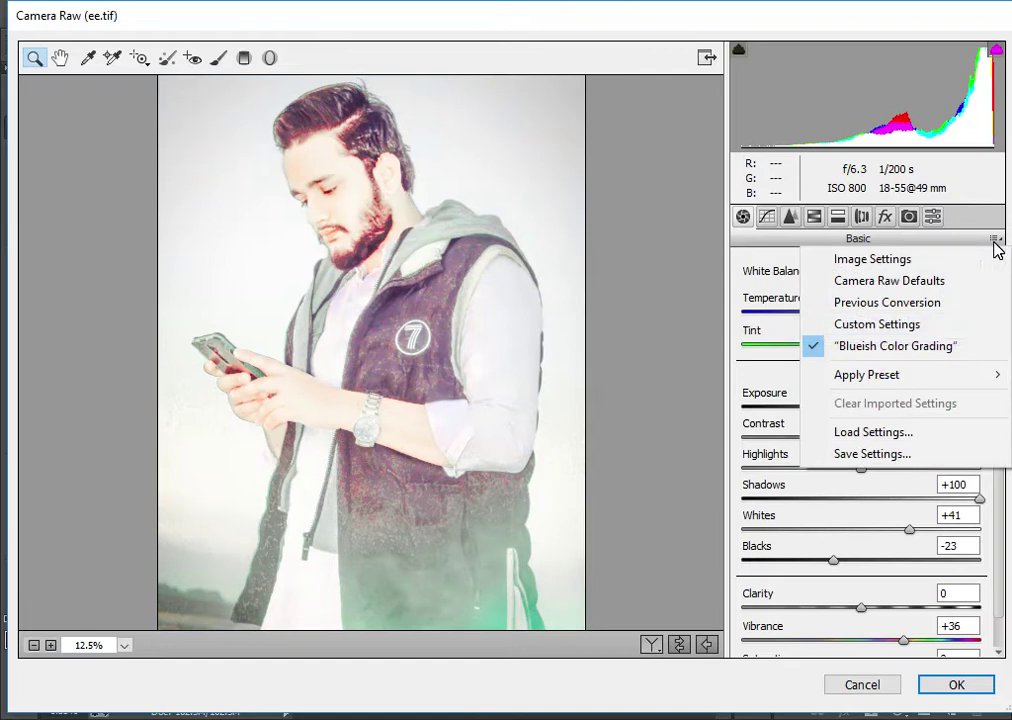
left_click(738, 226)
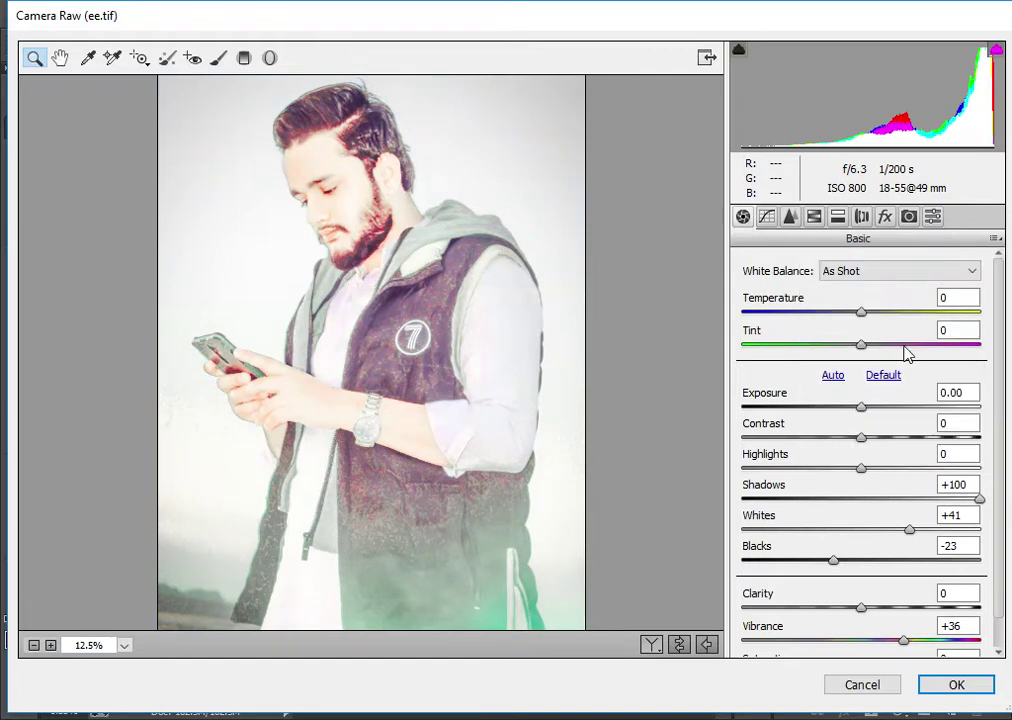
mouse_move(932, 499)
left_mouse_down()
mouse_move(852, 499)
mouse_move(875, 498)
left_mouse_up()
left_click_drag(886, 638, 855, 640)
Step: Clear the Yellows hue and set Luminance Greens +13, Reds +25, Oranges +18
left_click(814, 216)
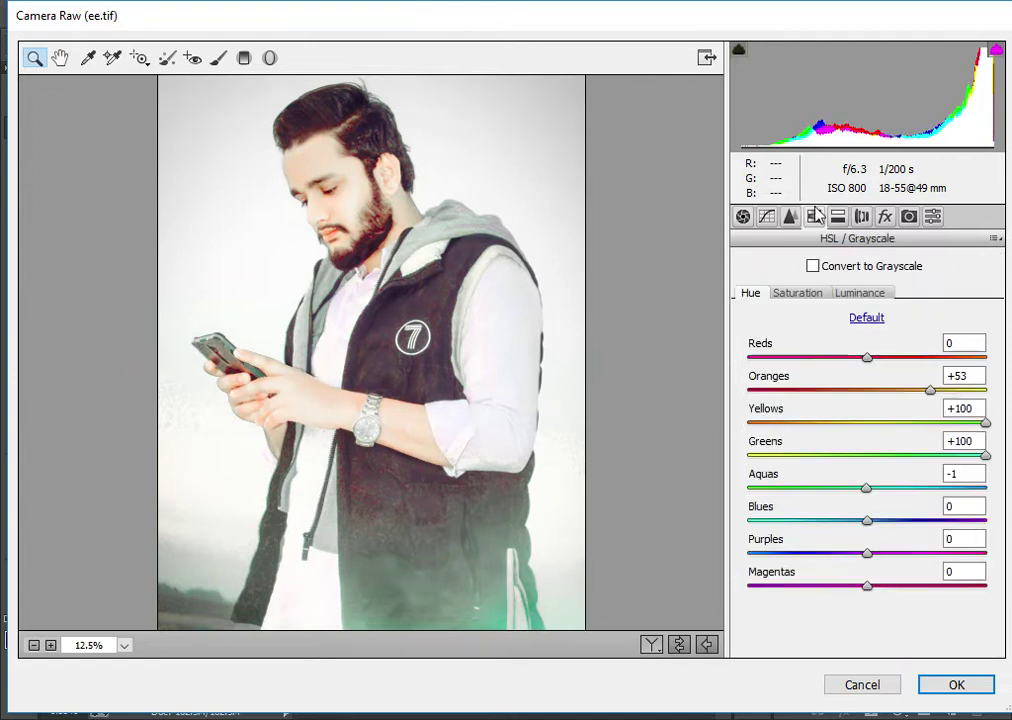
key("BackSpace")
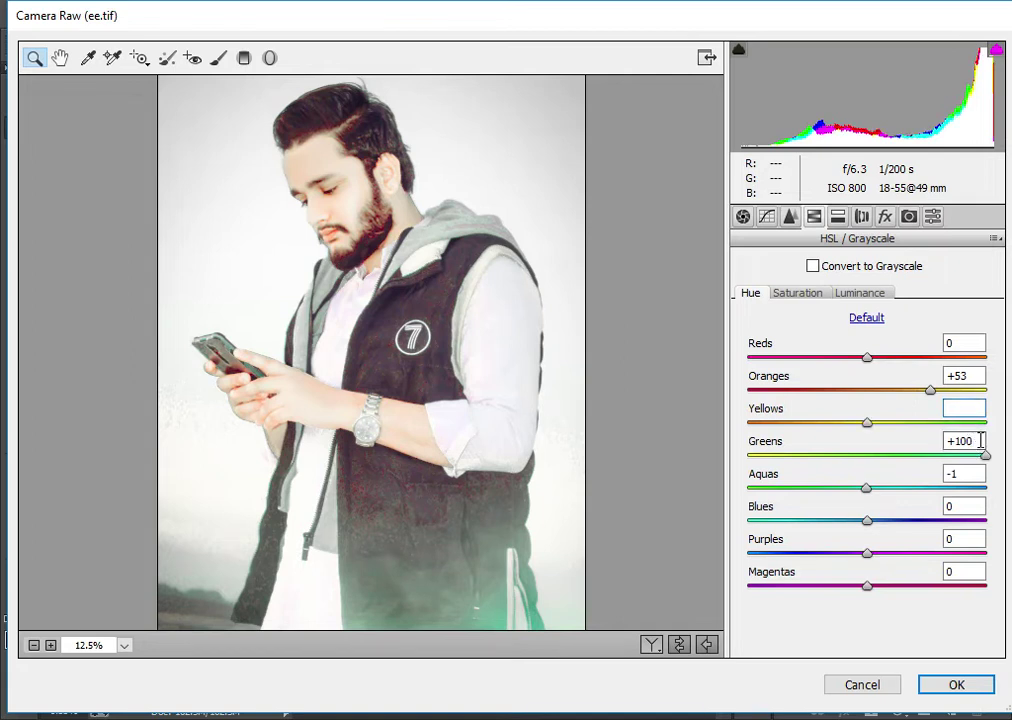
left_click(859, 292)
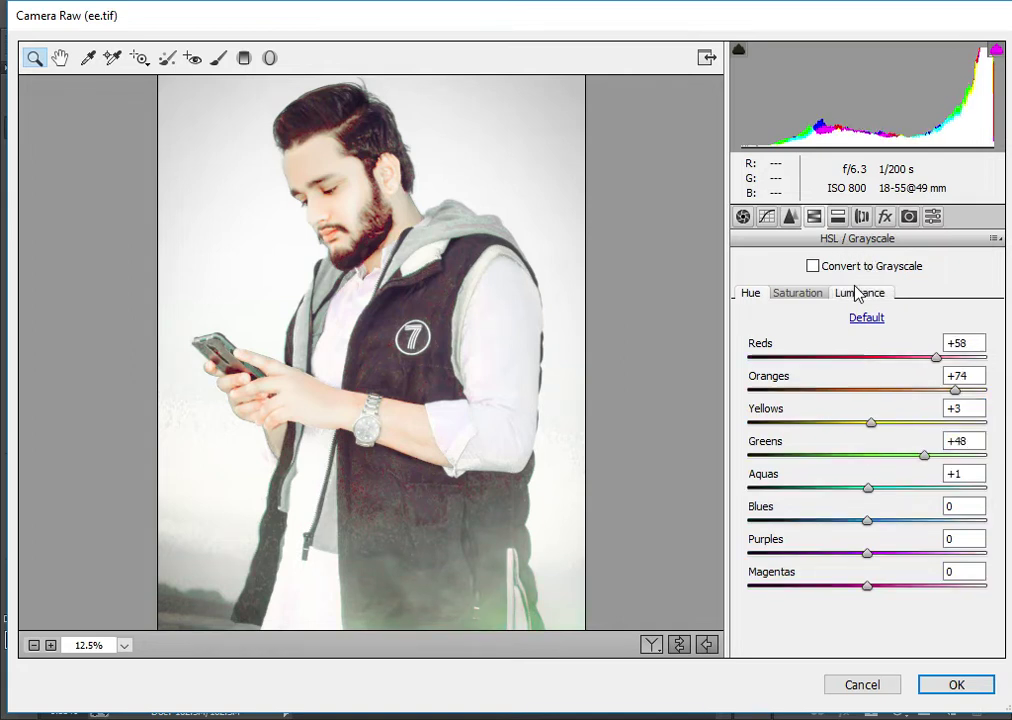
mouse_move(924, 455)
left_mouse_down()
mouse_move(881, 456)
mouse_move(870, 388)
left_mouse_up()
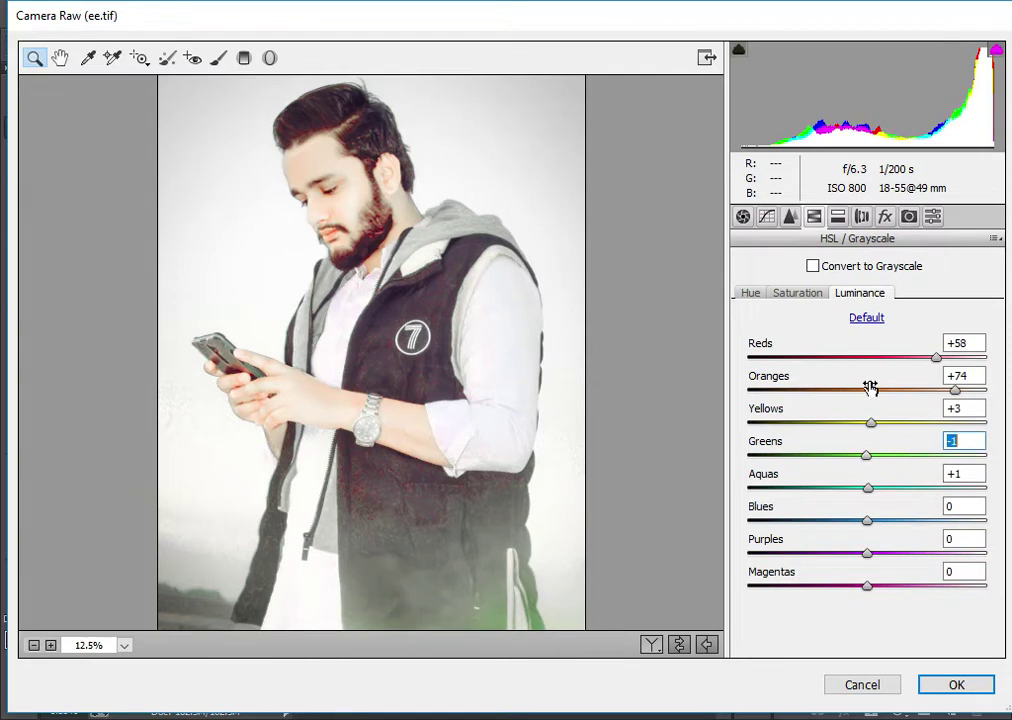
left_click_drag(935, 357, 897, 357)
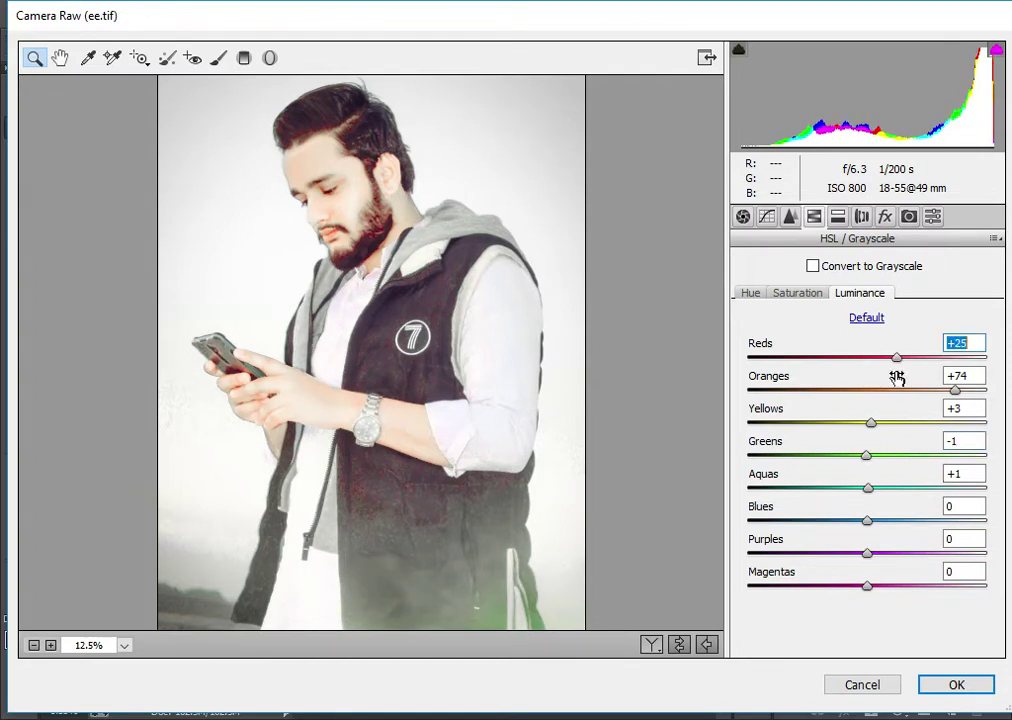
left_click_drag(955, 389, 888, 389)
Step: Set Saturation Yellows -24, Aquas -4 and Blues -3, then return to Basic
left_click(797, 292)
left_click(838, 422)
left_click(789, 488)
left_click(862, 510)
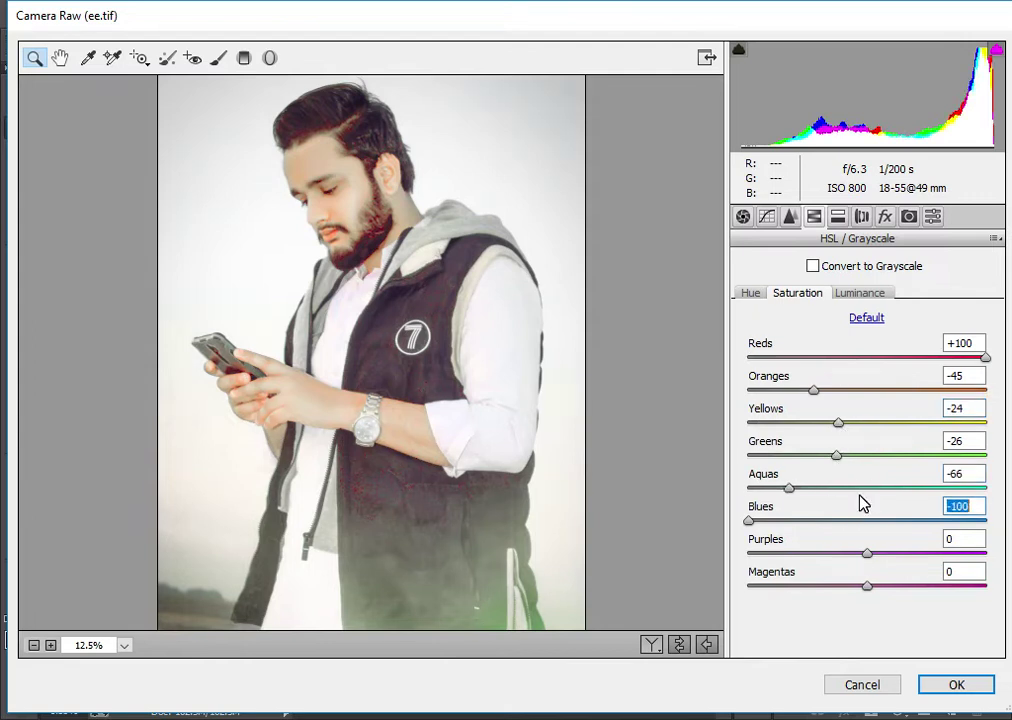
left_click(861, 488)
left_click(863, 520)
left_click(866, 488)
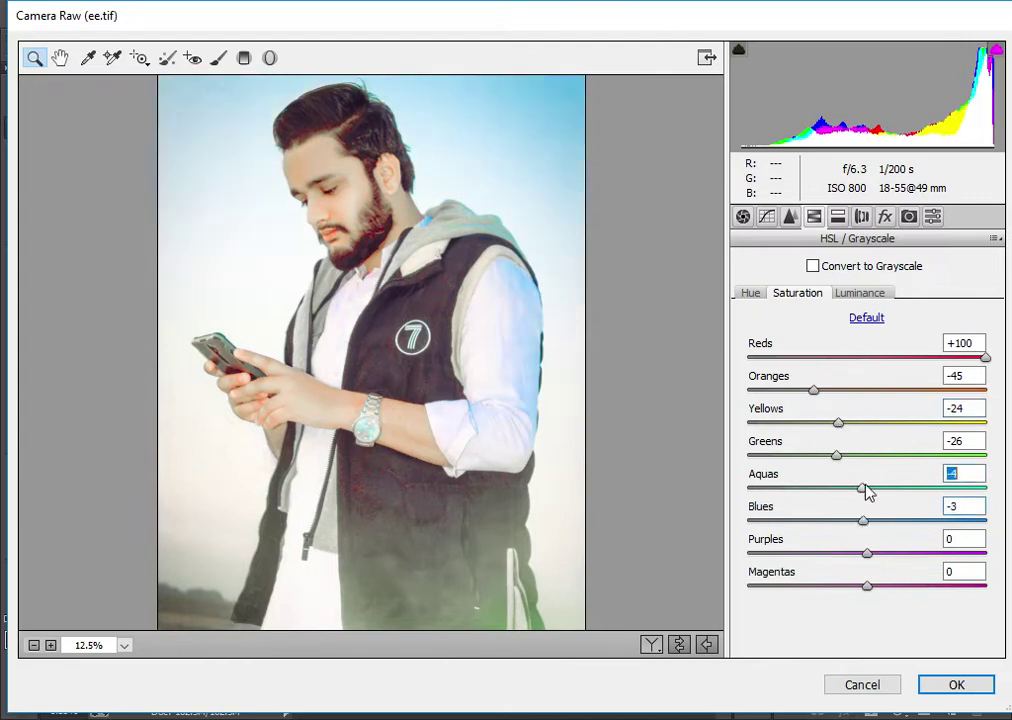
left_click(743, 216)
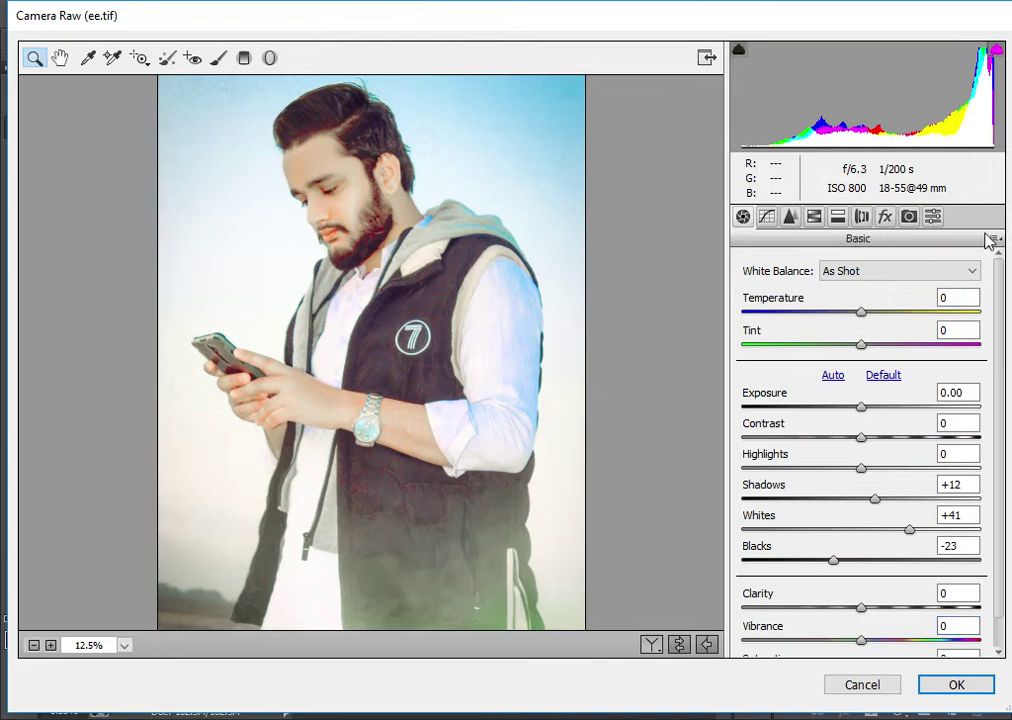
Step: Reset to Camera Raw Defaults and apply the Drak Color Grading.xmp preset
left_click(993, 239)
left_click(886, 281)
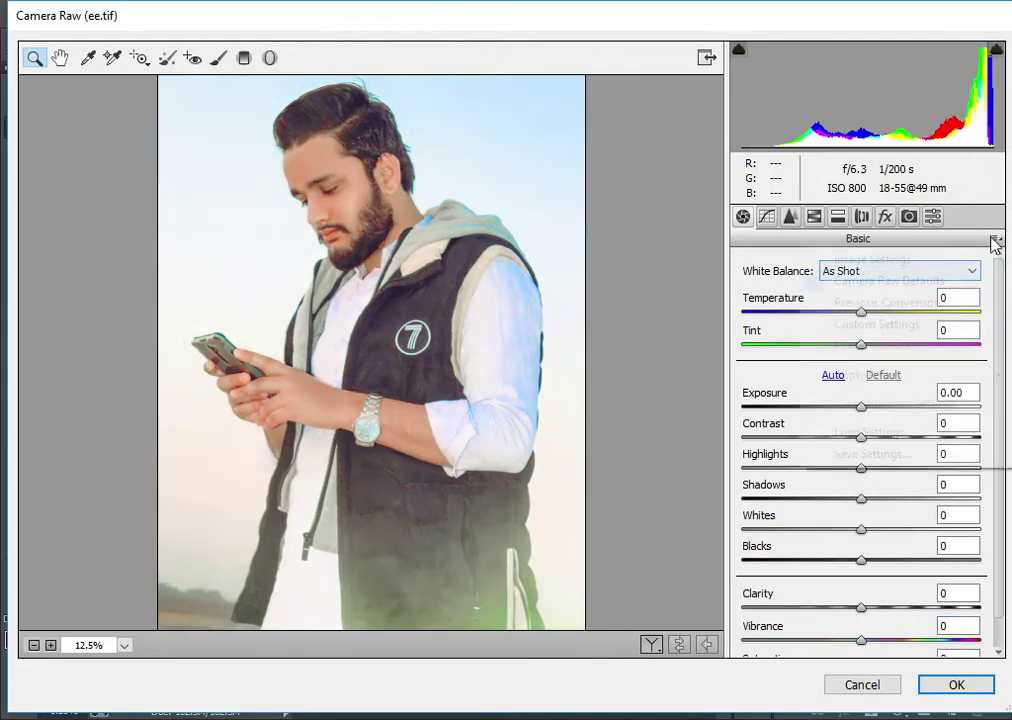
left_click(995, 240)
left_click(888, 431)
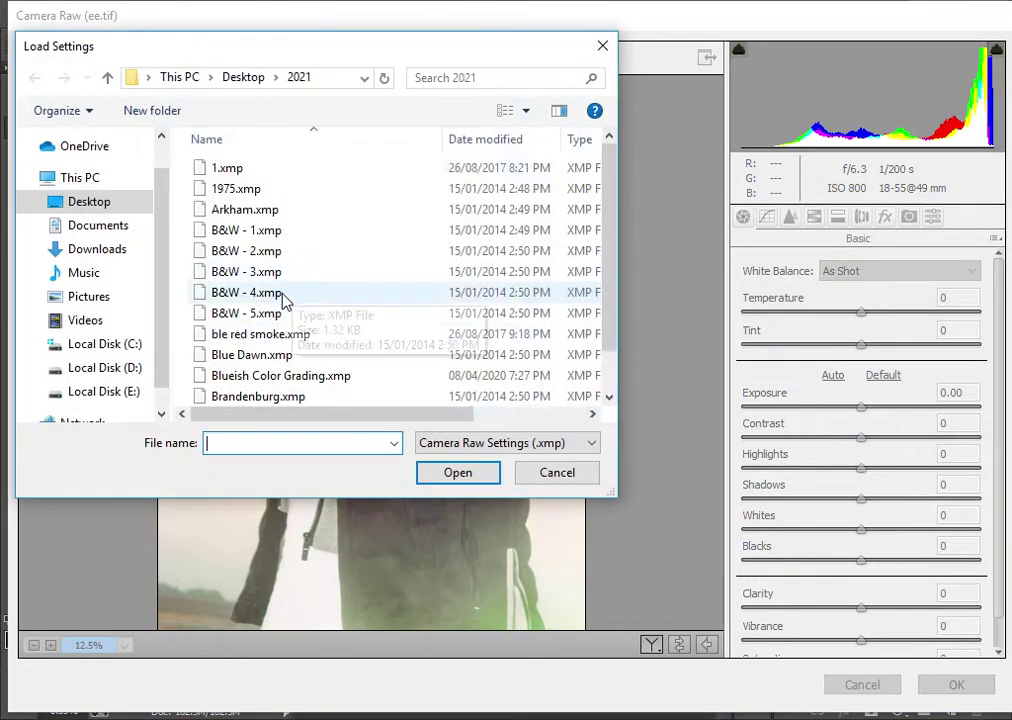
scroll(284, 300, "down", 1)
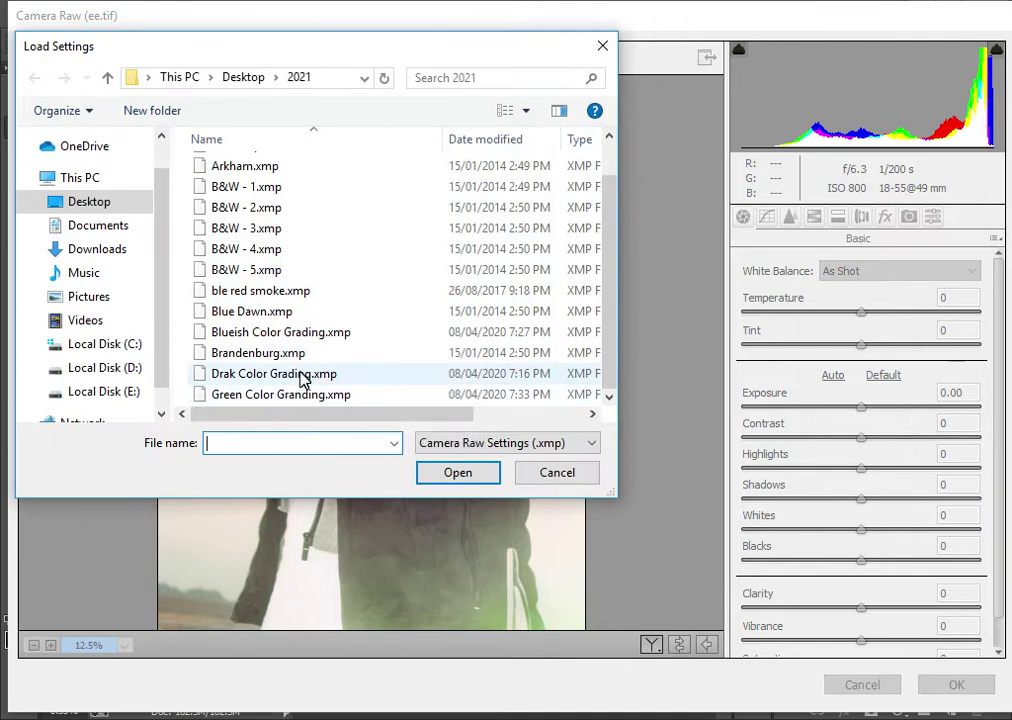
double_click(303, 374)
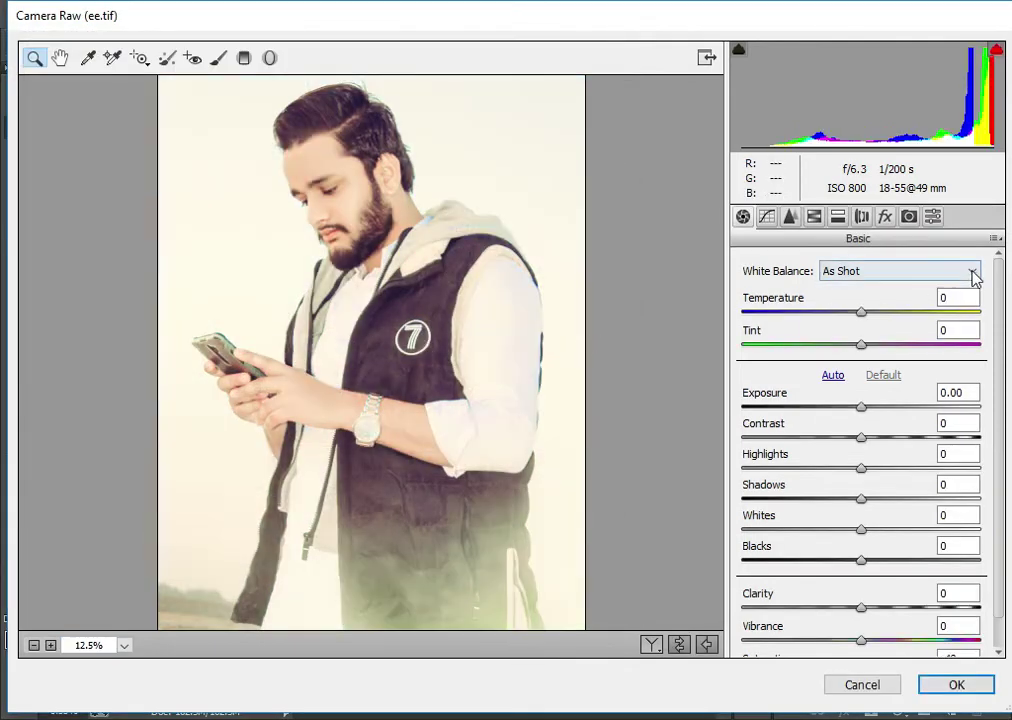
Step: Reset and reload Drak Color Grading.xmp through the Load dialog
left_click(993, 240)
left_click(949, 280)
left_click(990, 242)
left_click(928, 436)
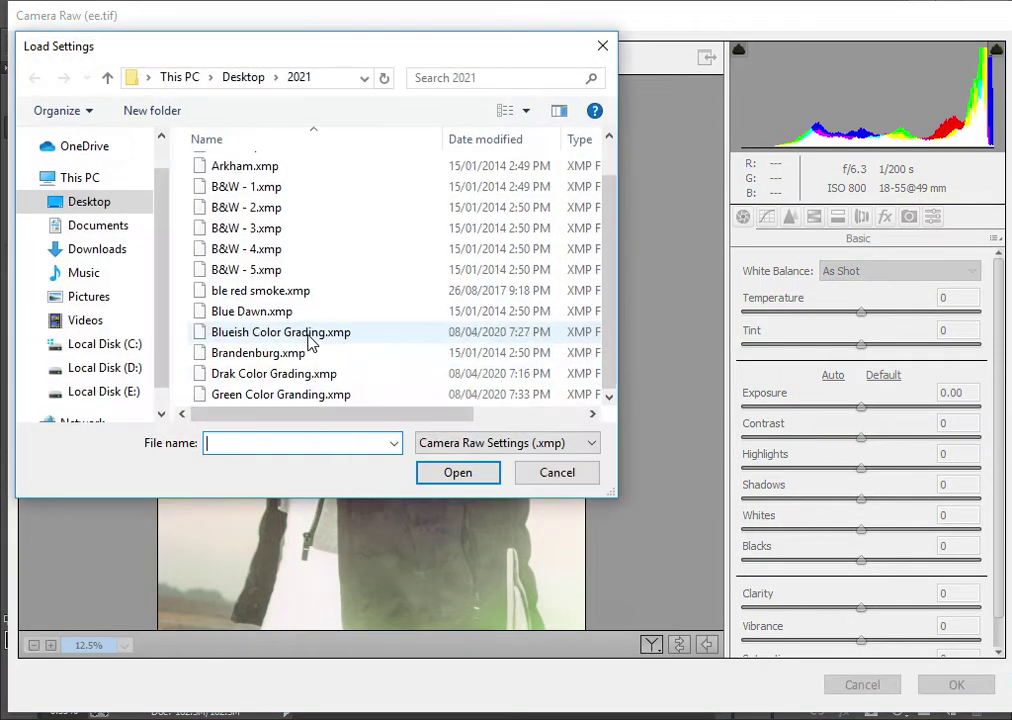
left_click(289, 375)
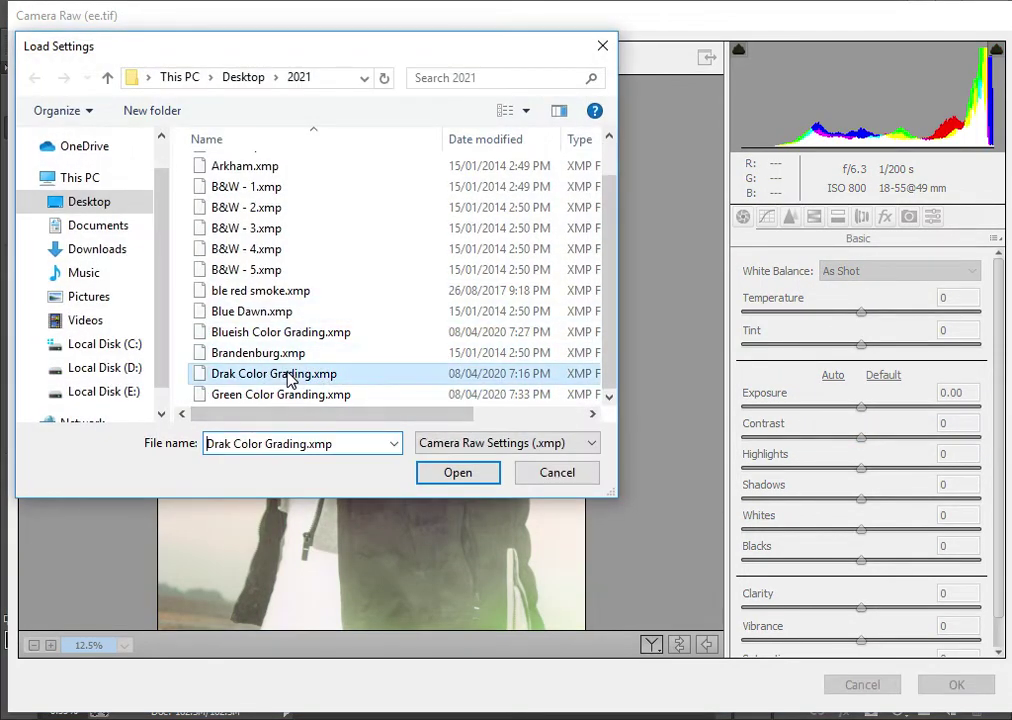
left_click(476, 486)
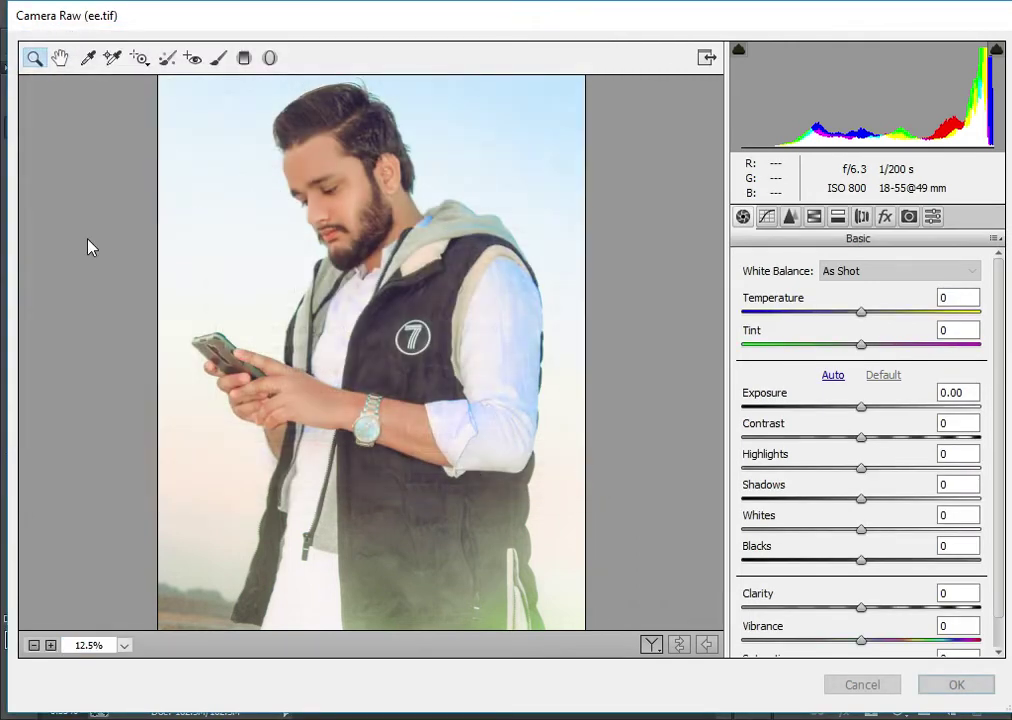
Step: Reset, preview Green Color Grading.xmp, then confirm Camera Raw with OK at defaults
left_click(993, 239)
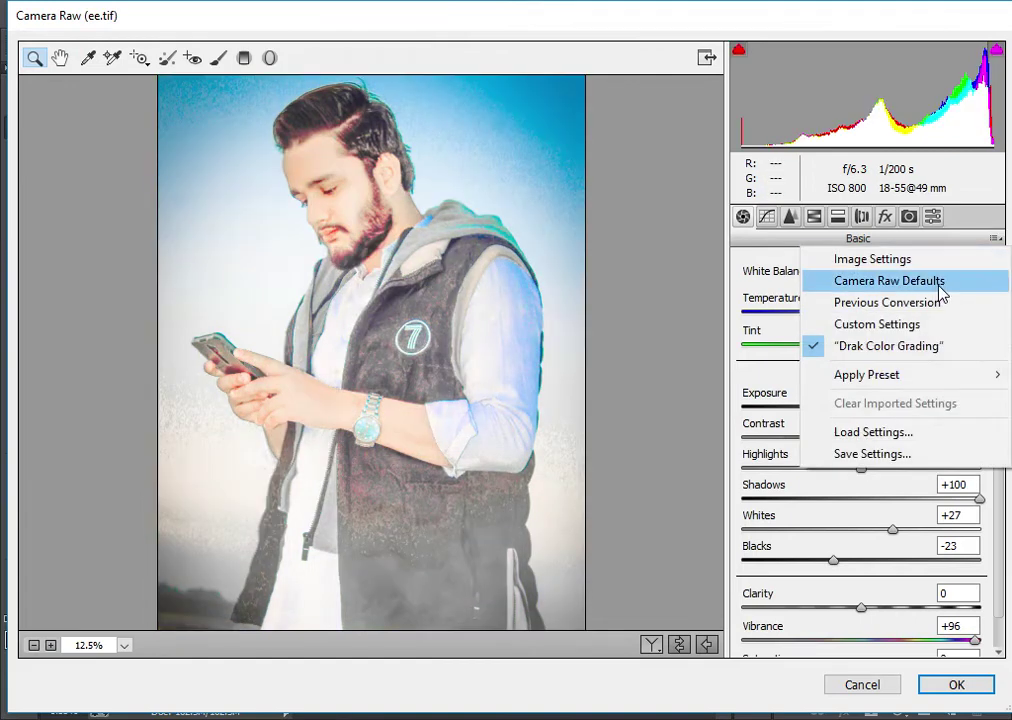
left_click(940, 288)
left_click(993, 239)
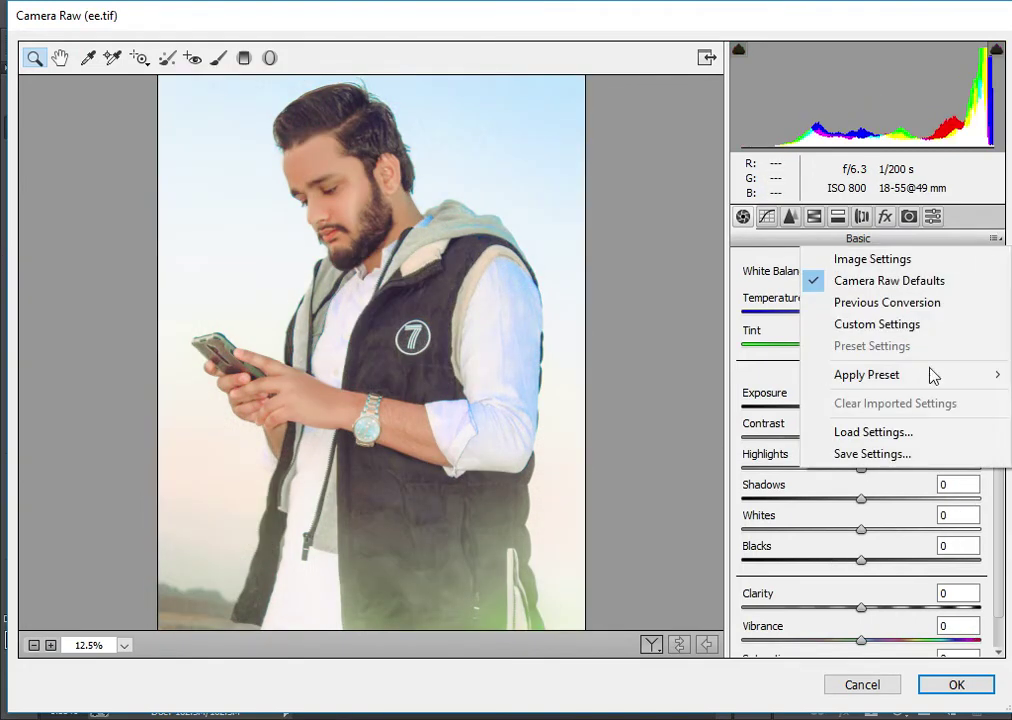
left_click(873, 432)
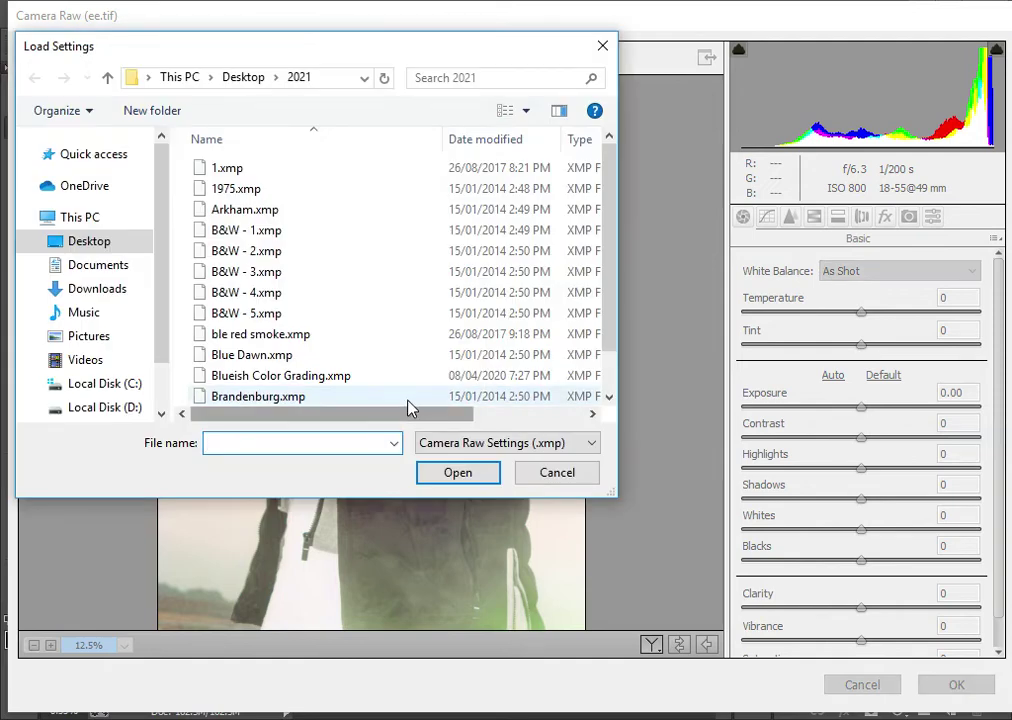
scroll(400, 405, "down", 1)
double_click(309, 397)
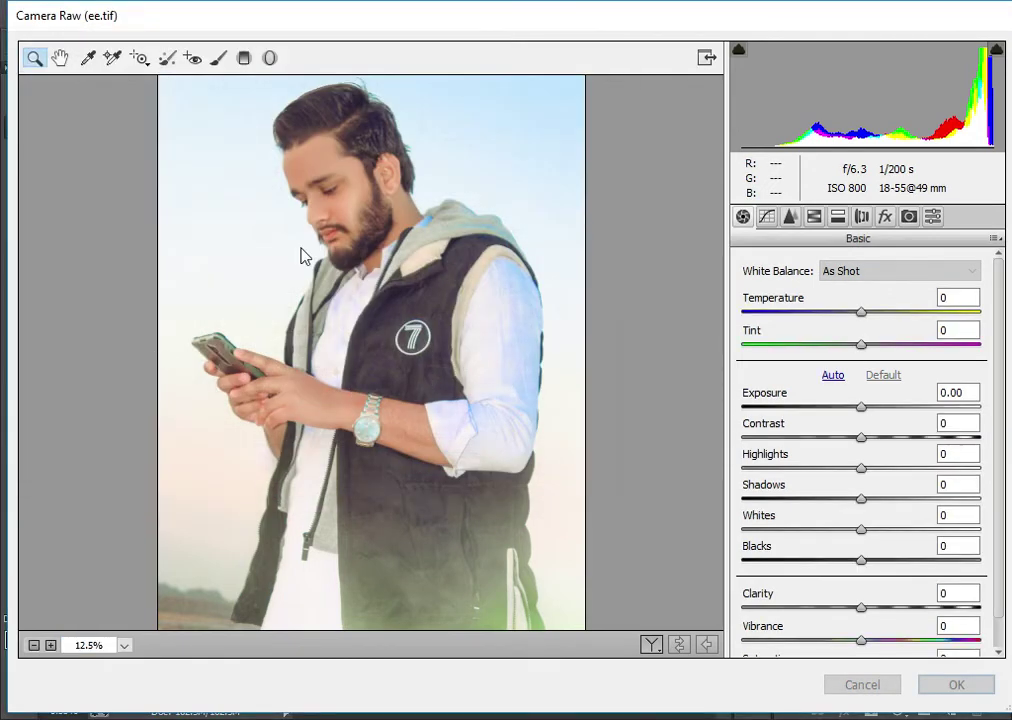
left_click(994, 238)
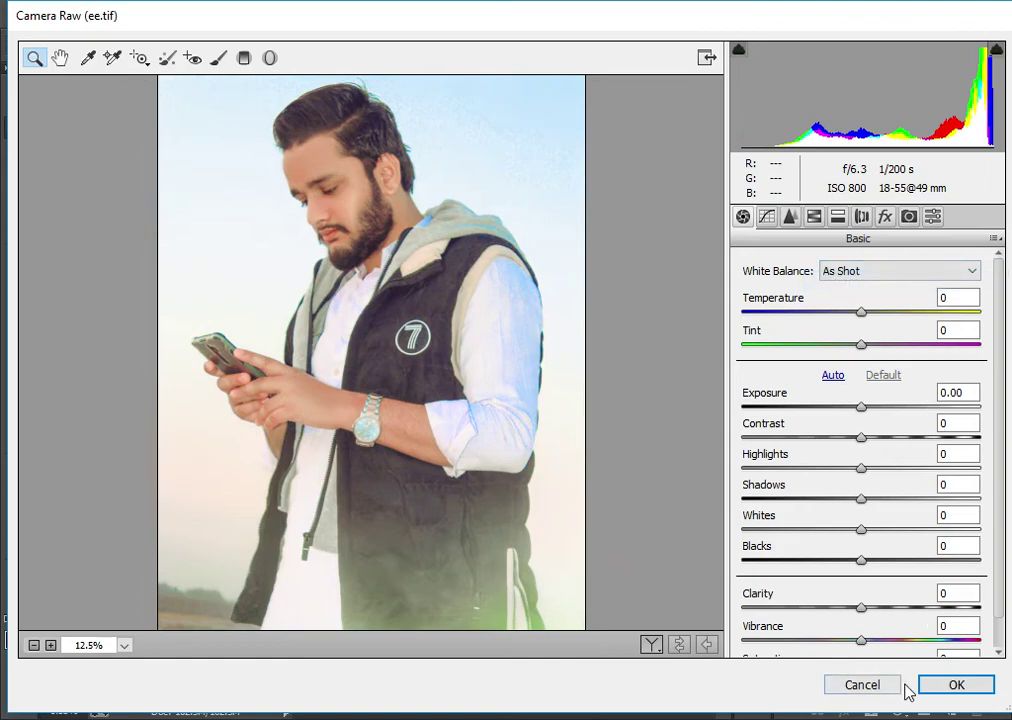
left_click(935, 686)
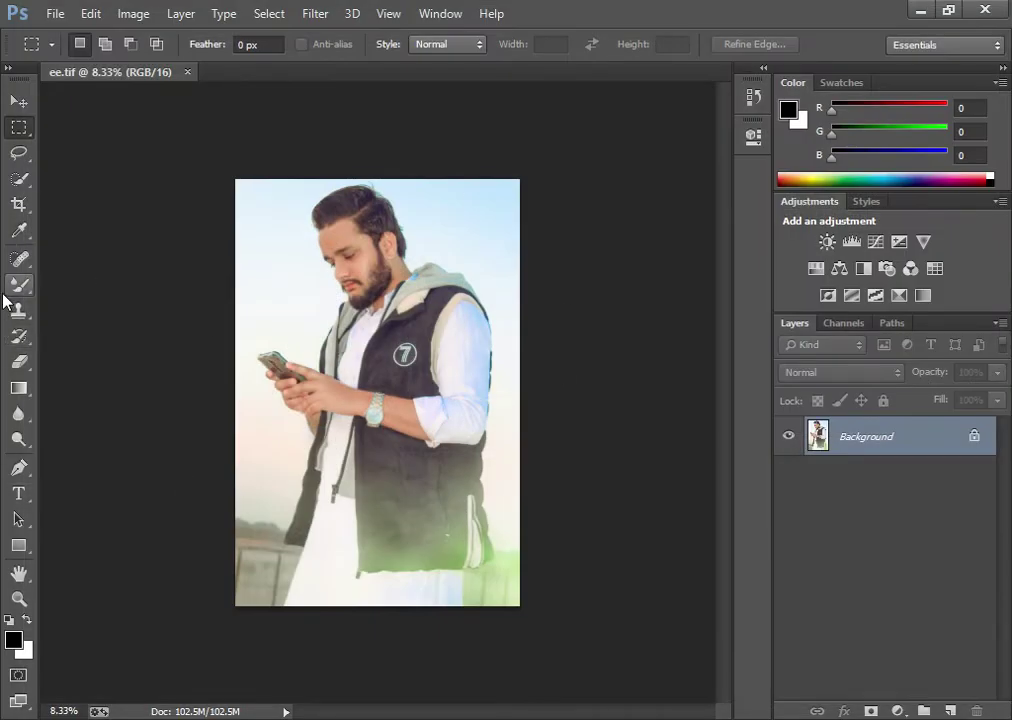
Step: Switch to the Burn tool and zoom the portrait to 50%
left_click(18, 284)
right_click(18, 284)
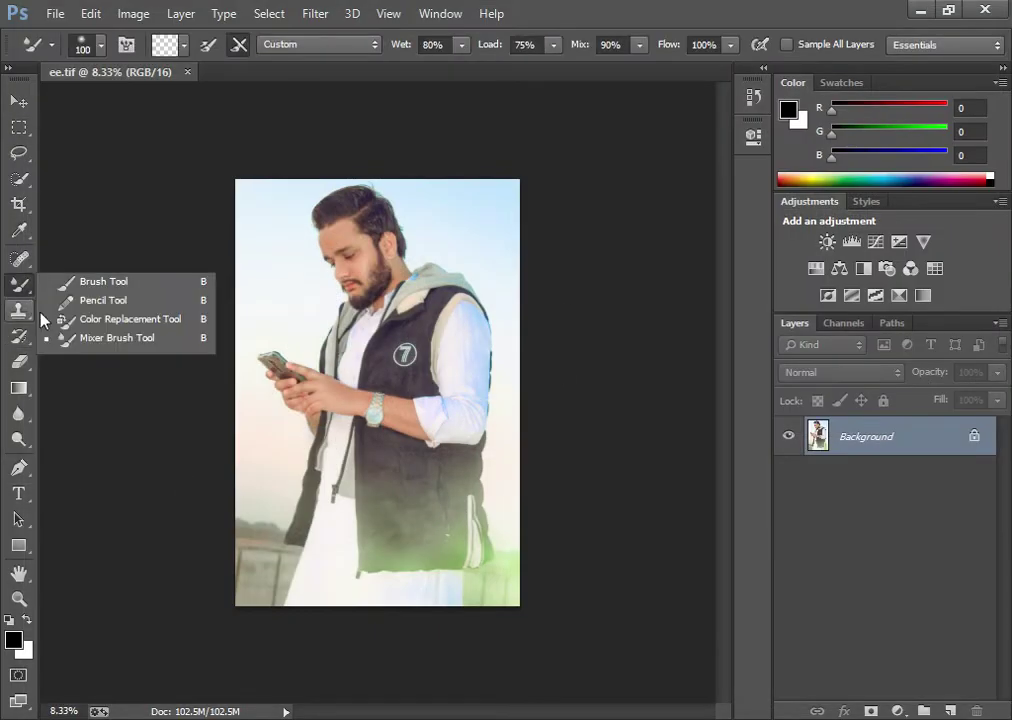
left_click(18, 438)
left_click(82, 455)
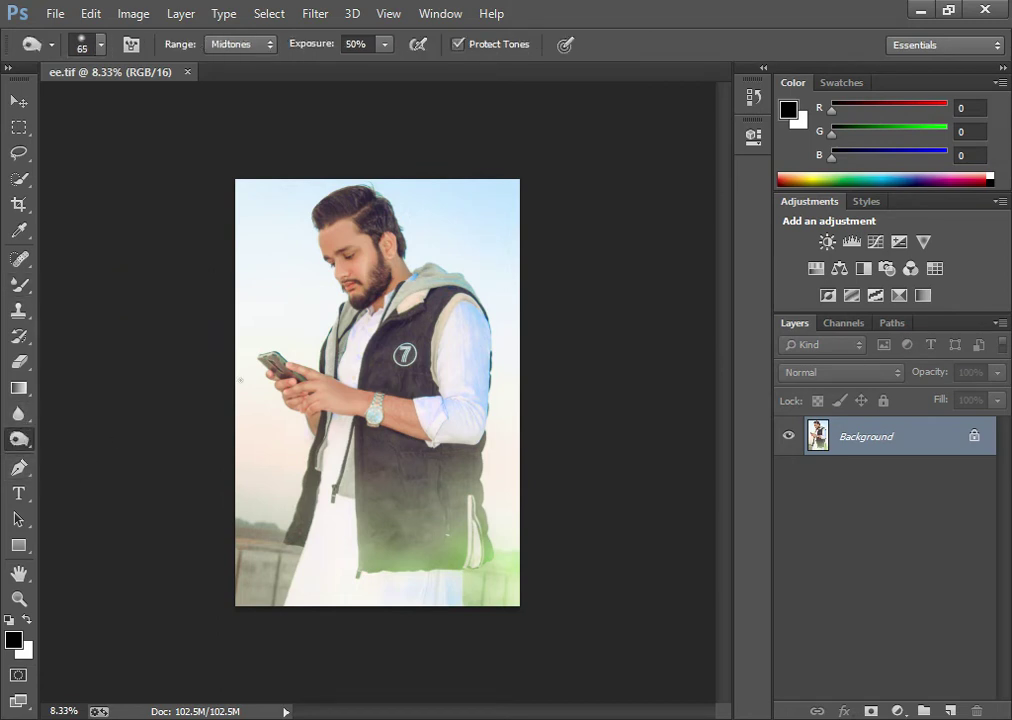
key("ctrl+plus")
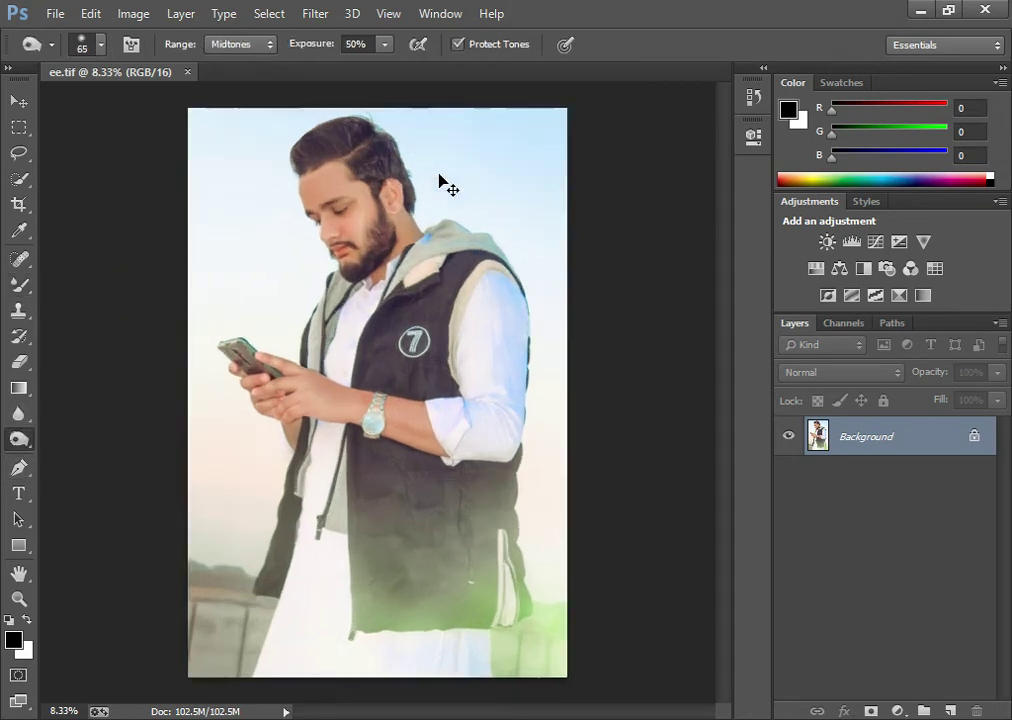
key("ctrl+plus")
key("ctrl+plus")
key("ctrl+plus")
key("ctrl+plus")
Step: Burn the cheek and beard edge with a 90-size brush
scroll(430, 174, "up", 2)
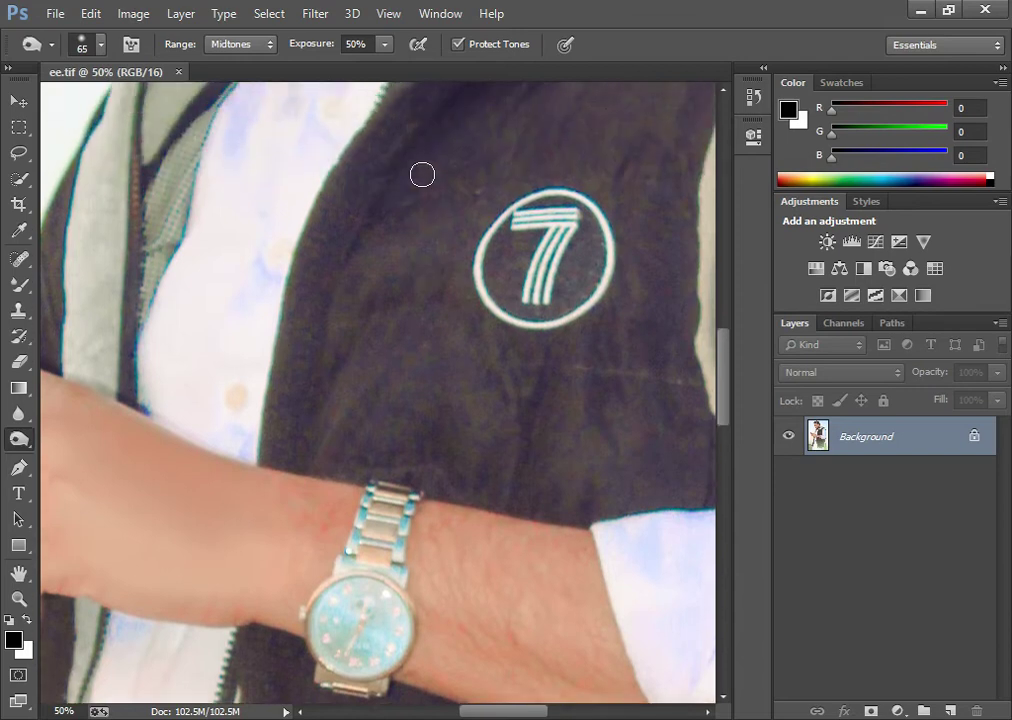
scroll(420, 171, "up", 3)
scroll(420, 174, "up", 4)
scroll(420, 177, "up", 4)
scroll(420, 179, "up", 4)
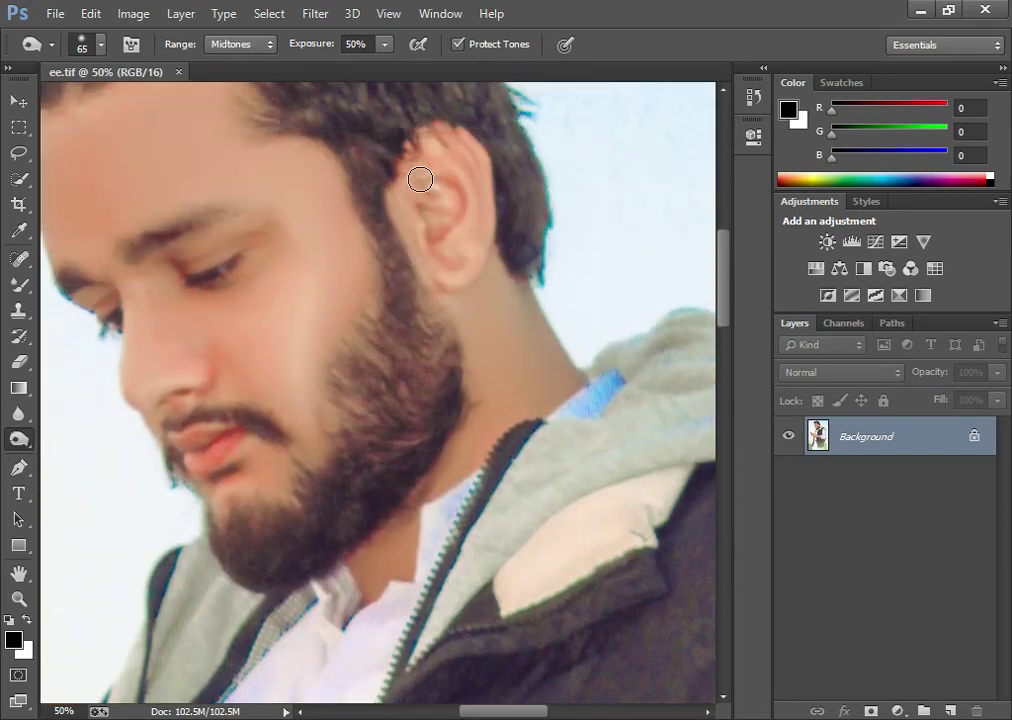
key("bracketright")
key("bracketright")
mouse_move(369, 196)
left_mouse_down()
mouse_move(395, 276)
mouse_move(395, 388)
mouse_move(391, 339)
mouse_move(353, 397)
mouse_move(377, 345)
mouse_move(364, 431)
mouse_move(373, 372)
mouse_move(420, 316)
mouse_move(418, 429)
mouse_move(395, 391)
mouse_move(355, 415)
mouse_move(389, 431)
mouse_move(409, 300)
mouse_move(425, 323)
mouse_move(424, 387)
mouse_move(380, 389)
mouse_move(366, 461)
mouse_move(312, 513)
mouse_move(330, 522)
mouse_move(266, 567)
mouse_move(230, 547)
mouse_move(309, 544)
mouse_move(325, 497)
mouse_move(247, 523)
mouse_move(277, 512)
left_mouse_up()
Step: Darken the moustache, jaw beard and sideburn, varying brush size between 90 and 125
key("bracketright")
key("bracketleft")
key("bracketright")
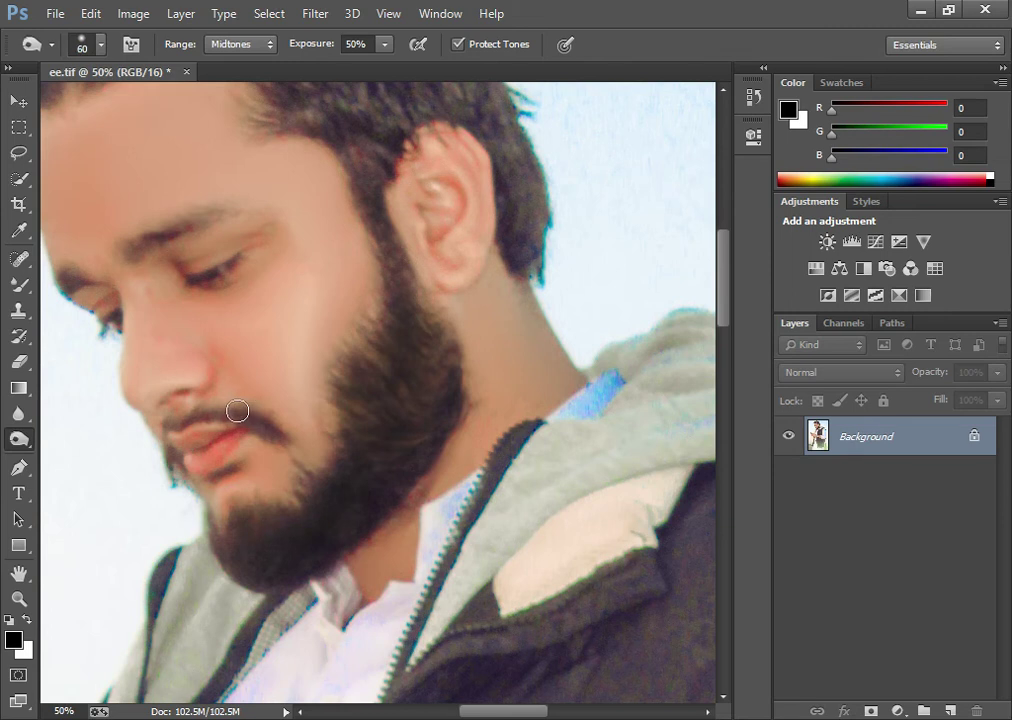
left_click_drag(239, 420, 163, 430)
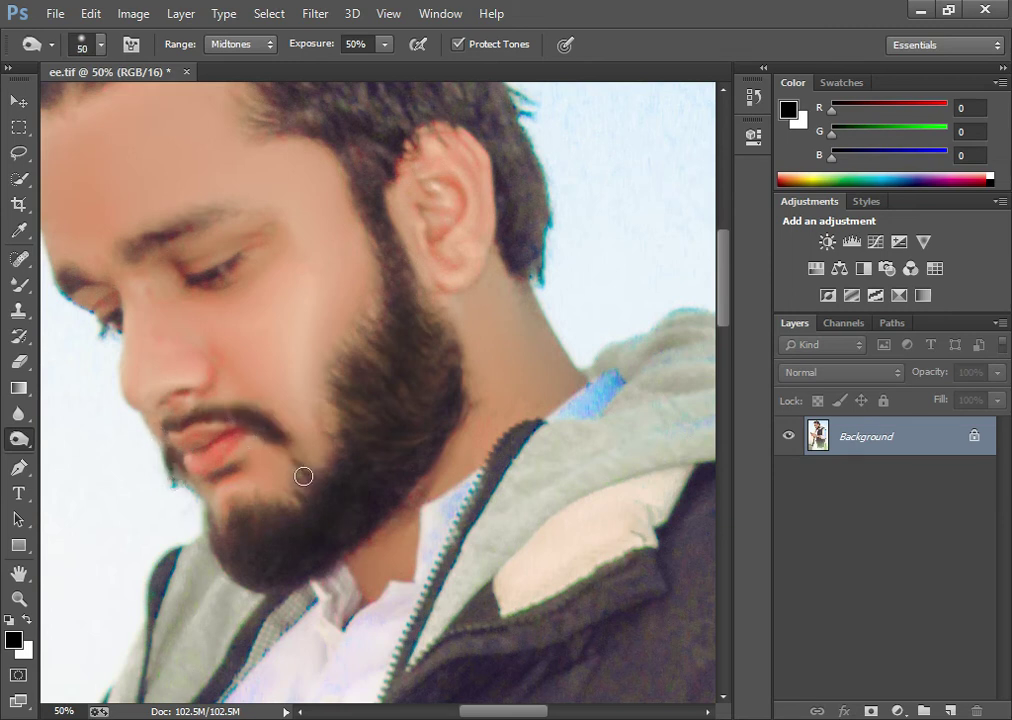
key("]")
mouse_move(438, 379)
left_mouse_down()
mouse_move(402, 429)
mouse_move(389, 343)
mouse_move(375, 495)
mouse_move(291, 547)
mouse_move(239, 544)
mouse_move(329, 497)
mouse_move(302, 563)
left_mouse_up()
mouse_move(400, 443)
left_mouse_down()
mouse_move(361, 479)
mouse_move(352, 431)
mouse_move(388, 357)
left_mouse_up()
key("]")
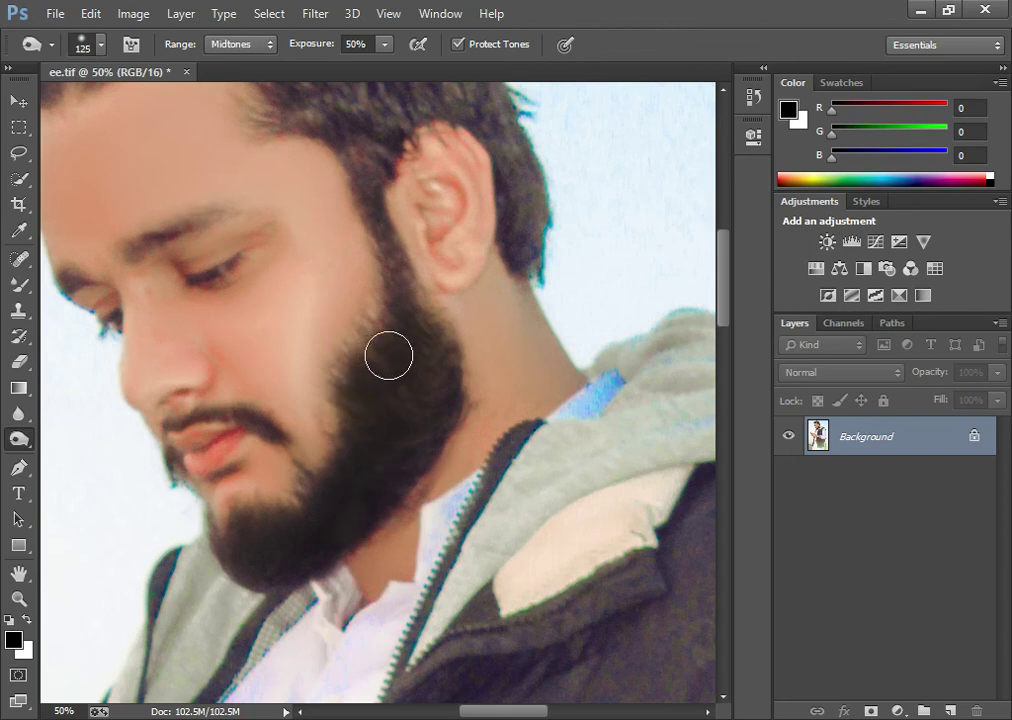
key("bracketleft")
key("bracketleft")
left_click_drag(361, 147, 399, 306)
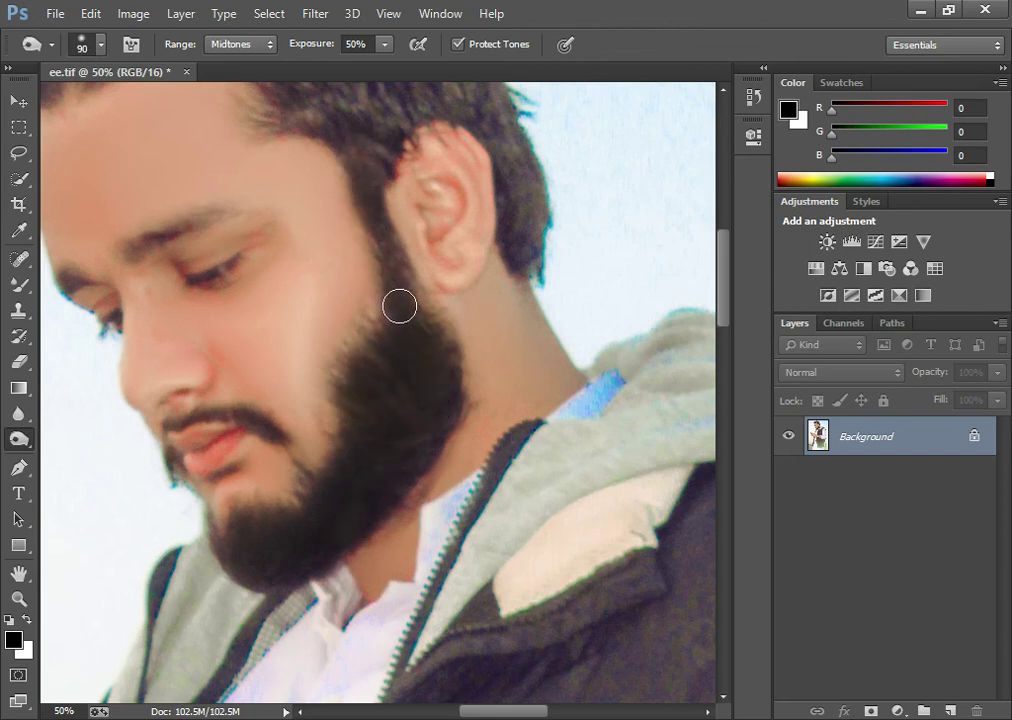
Step: Zoom back out and minimise Photoshop to show the Windows desktop
scroll(407, 318, "down", 1)
scroll(407, 312, "down", 2)
scroll(407, 312, "down", 1)
scroll(403, 310, "down", 1)
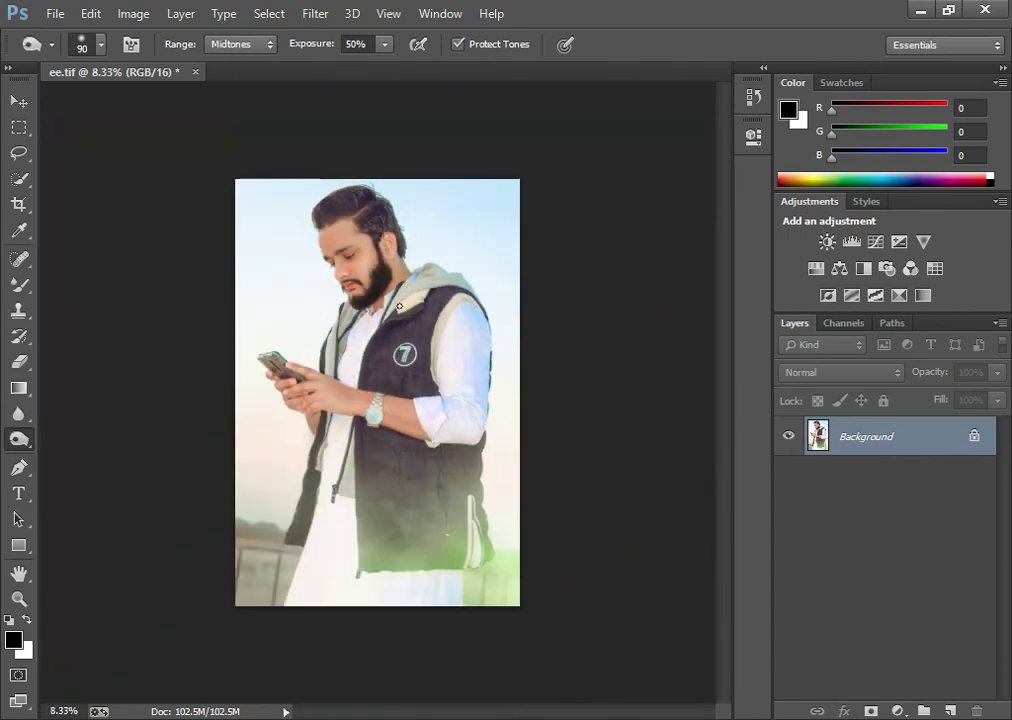
left_click(916, 10)
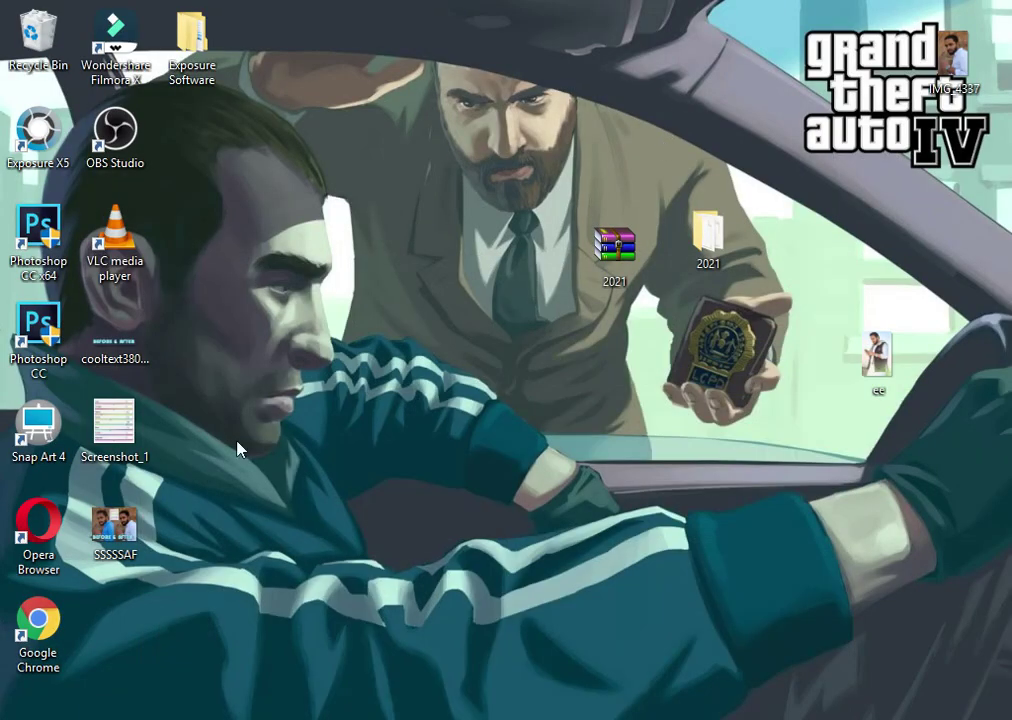